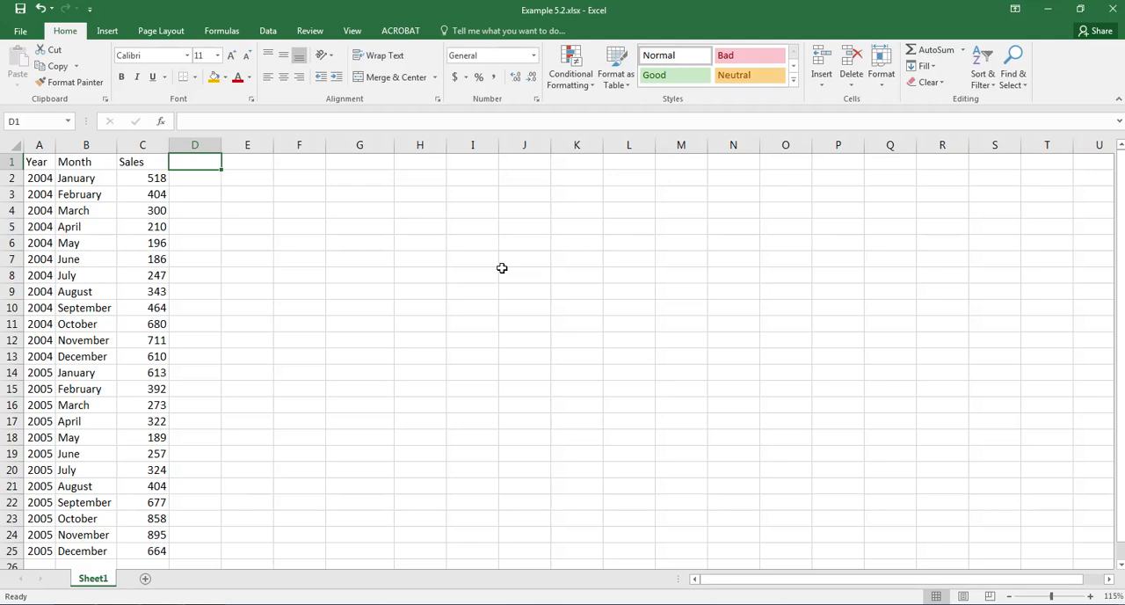
Enter the header MT(12) in cell D1
{"action": "type", "text": "MT("}
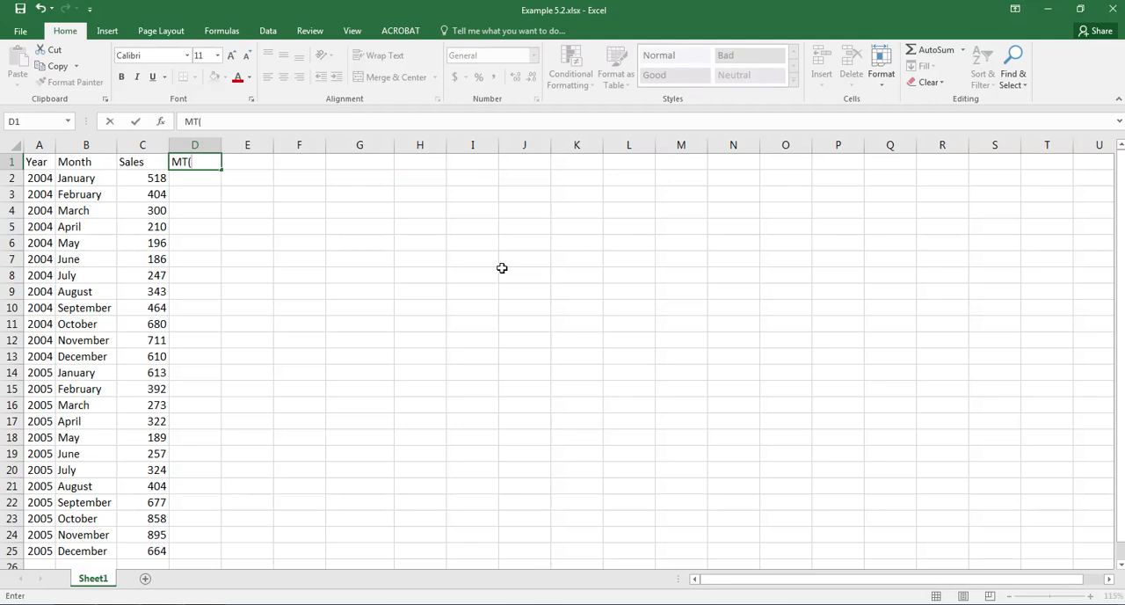
{"action": "type", "text": "12)"}
{"action": "key", "text": "Return"}
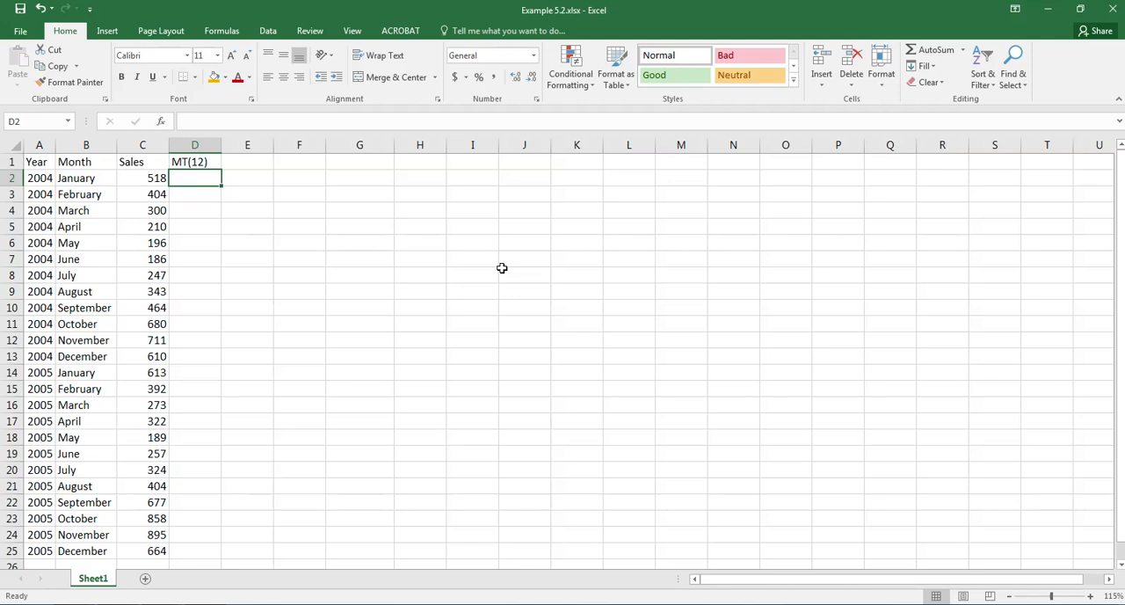
Sum the 2004 sales C2:C13 in cell D7 and fill the formula down to D19 for the 12-month moving totals
{"action": "left_click", "coordinate": [203, 260]}
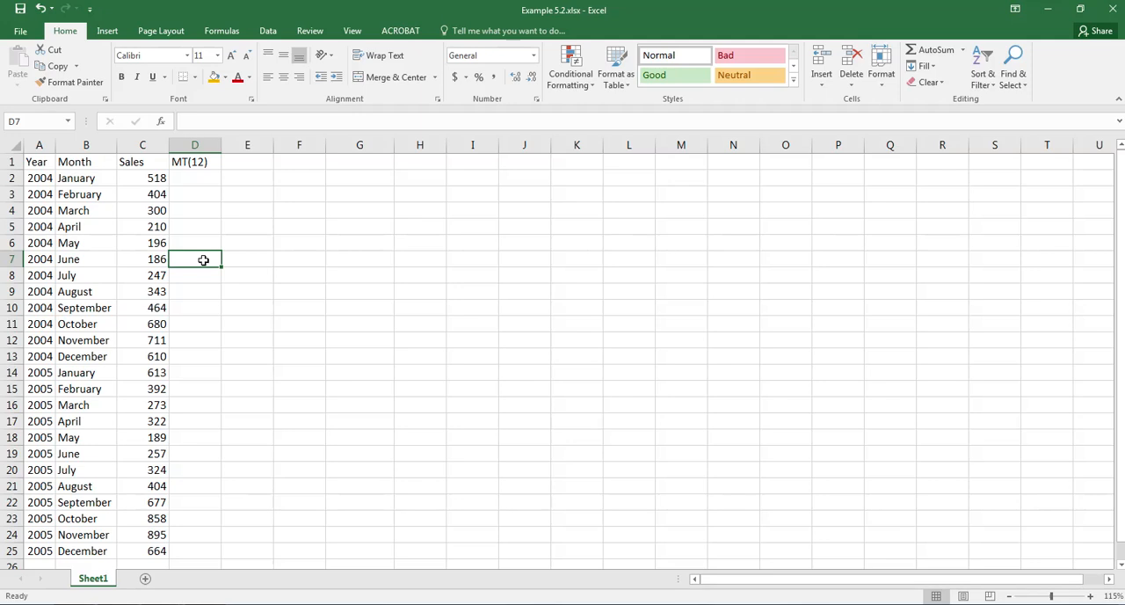
{"action": "type", "text": "="}
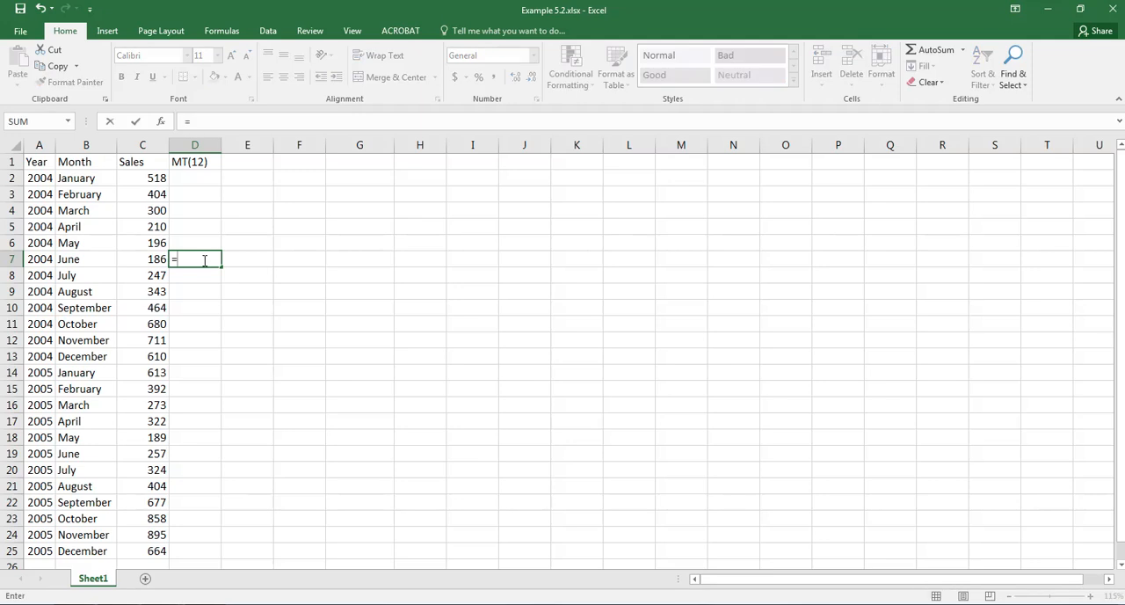
{"action": "type", "text": "sum("}
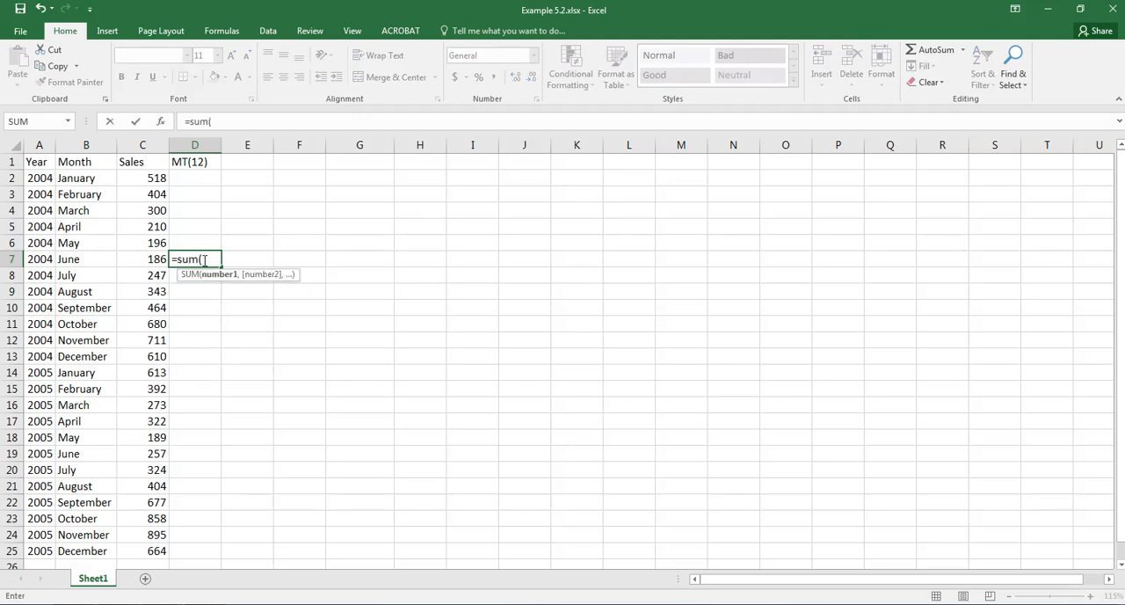
{"action": "left_click_drag", "start_coordinate": [130, 180], "coordinate": [142, 360]}
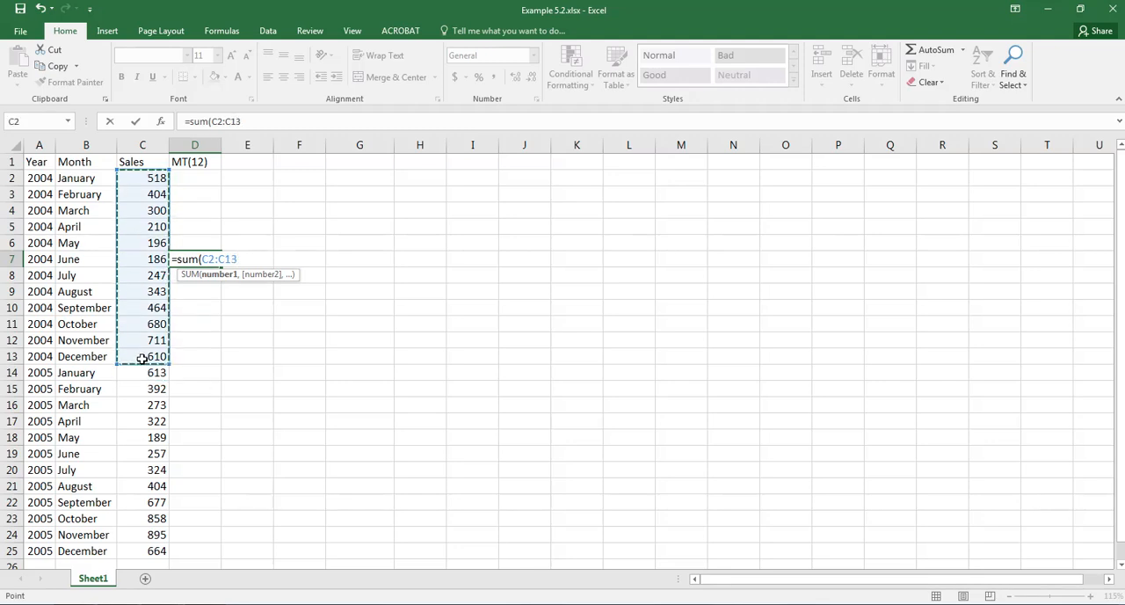
{"action": "key", "text": "Return"}
{"action": "left_click", "coordinate": [205, 259]}
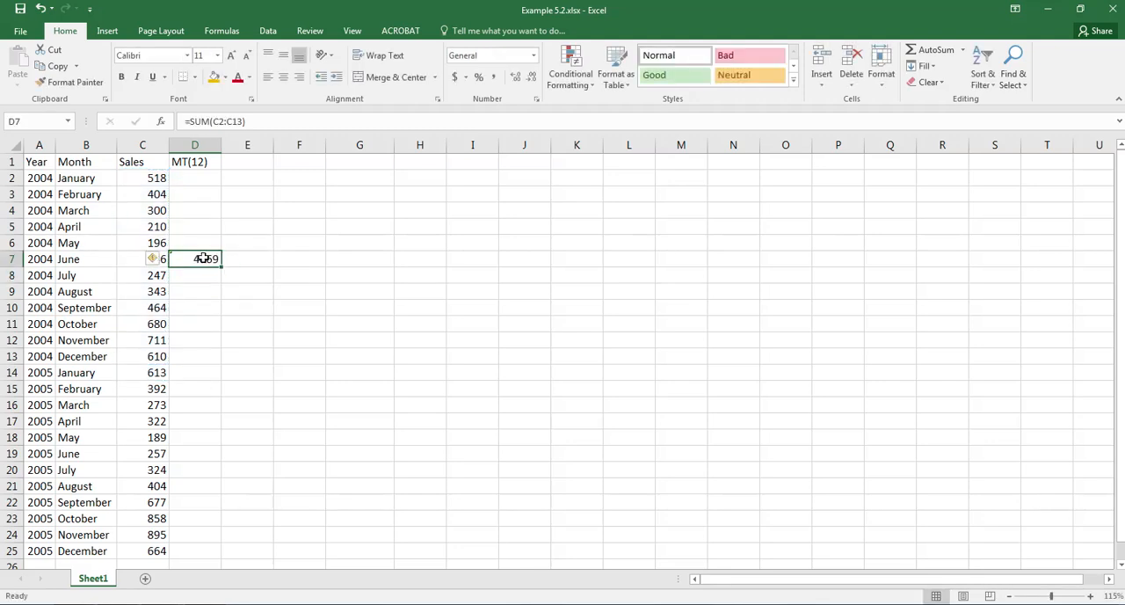
{"action": "left_click_drag", "start_coordinate": [222, 268], "coordinate": [214, 463]}
Enter the header MT(24) in cell E1
{"action": "key", "text": "ctrl+Home"}
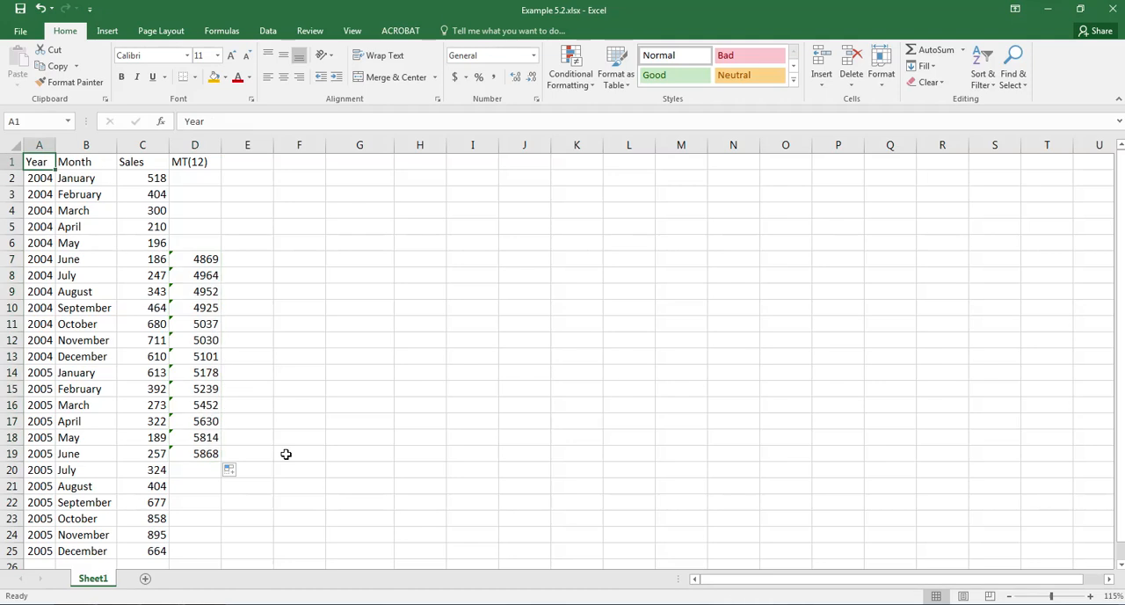
{"action": "key", "text": "Right"}
{"action": "key", "text": "Right"}
{"action": "key", "text": "Right"}
{"action": "key", "text": "Right"}
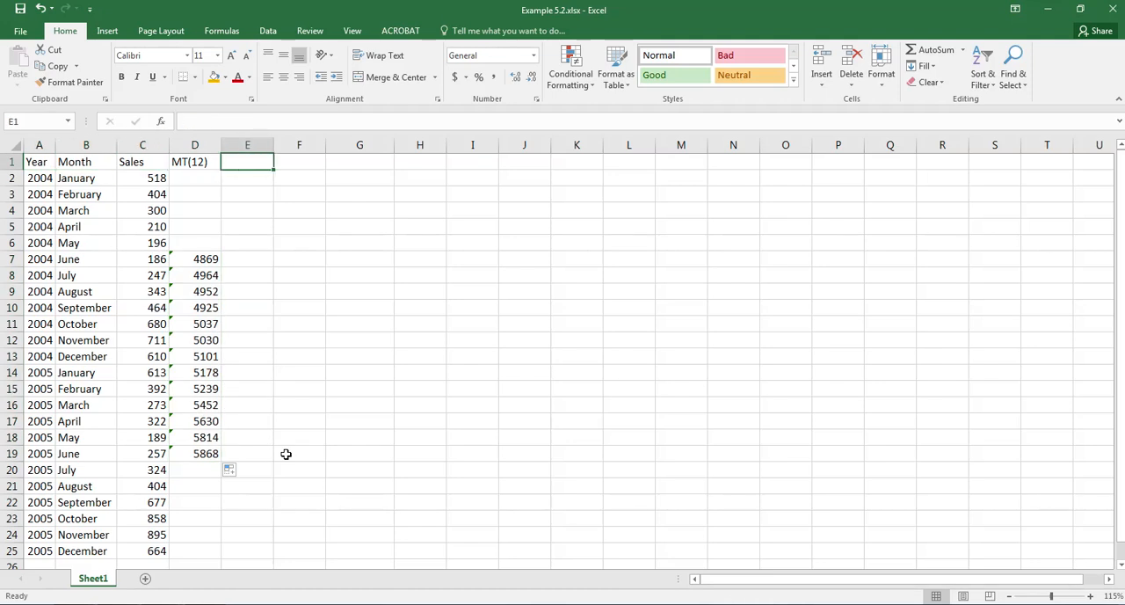
{"action": "type", "text": "MT(2"}
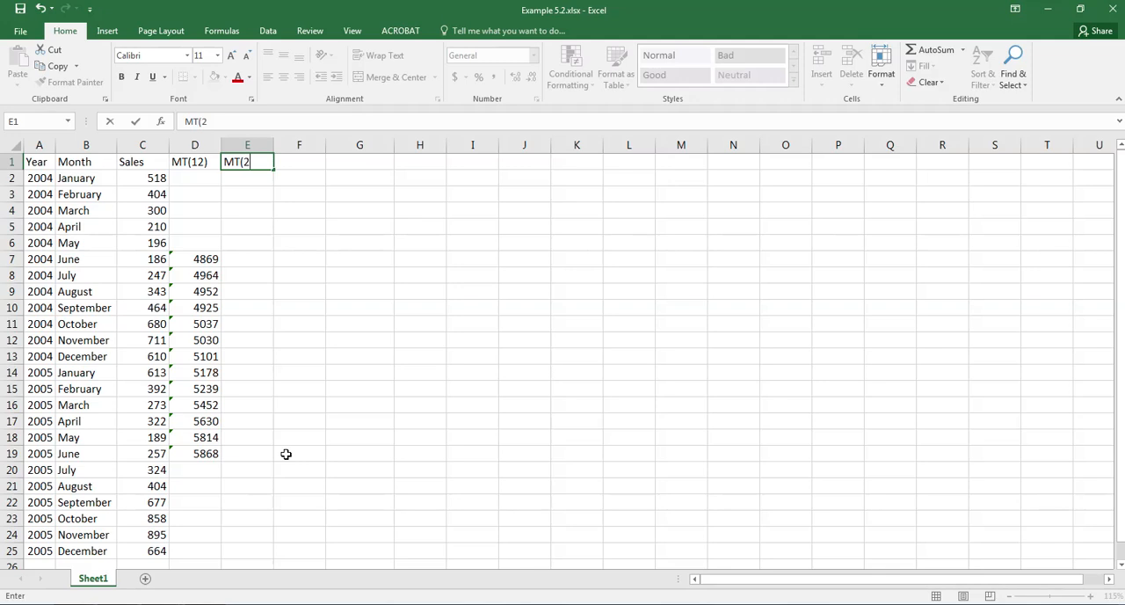
{"action": "type", "text": "4)"}
{"action": "key", "text": "Return"}
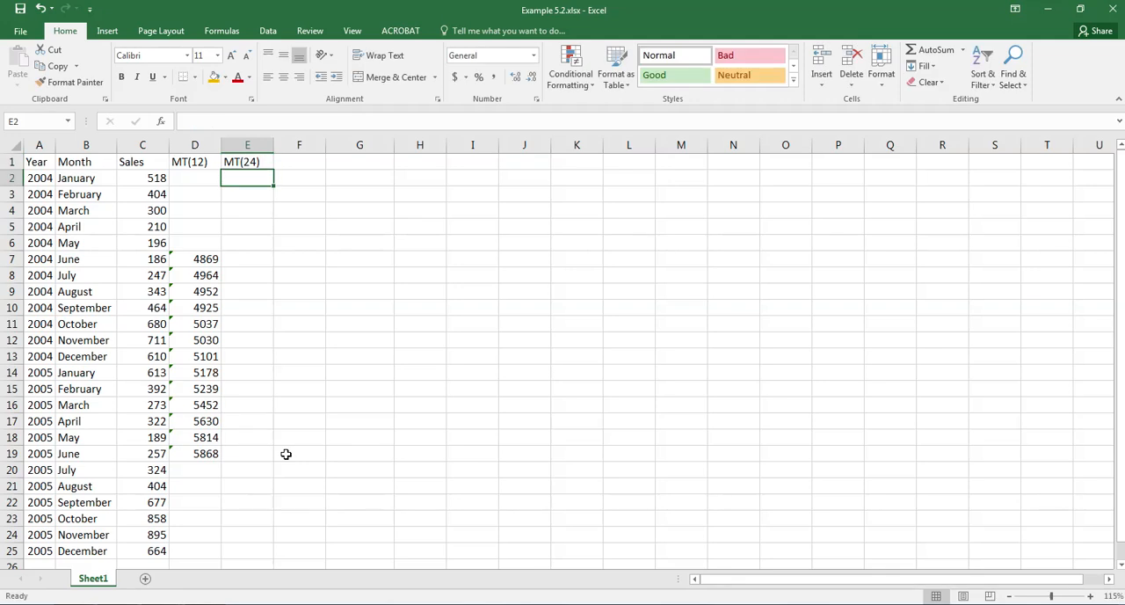
Sum the 12-month totals D7:D8 in cell E8 and fill the formula down to E19
{"action": "left_click", "coordinate": [260, 280]}
{"action": "type", "text": "=sum("}
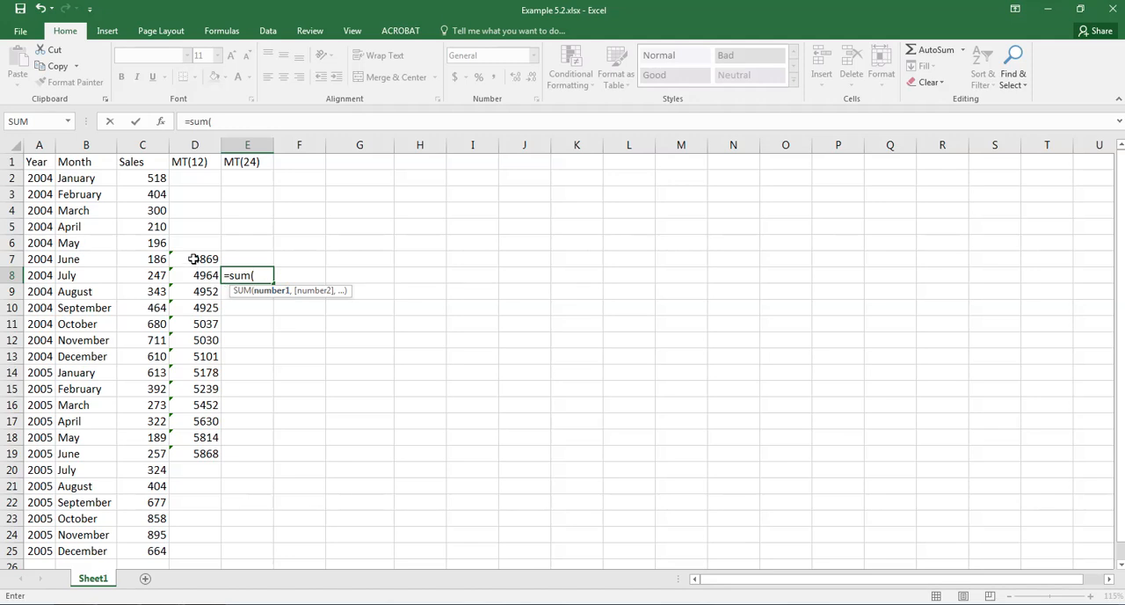
{"action": "left_click_drag", "start_coordinate": [193, 259], "coordinate": [192, 275]}
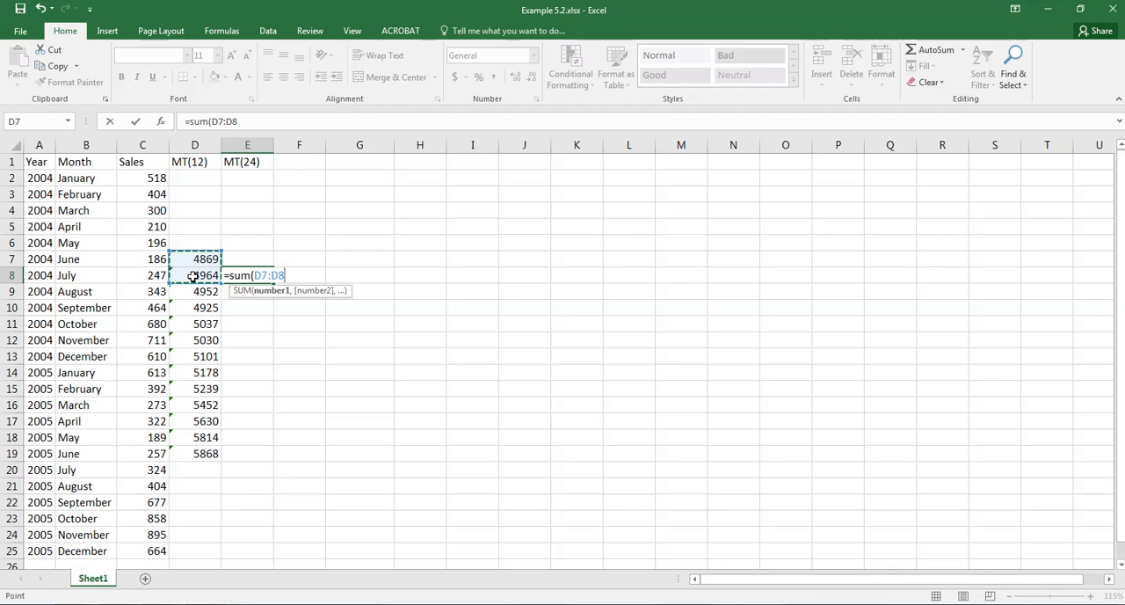
{"action": "key", "text": "Return"}
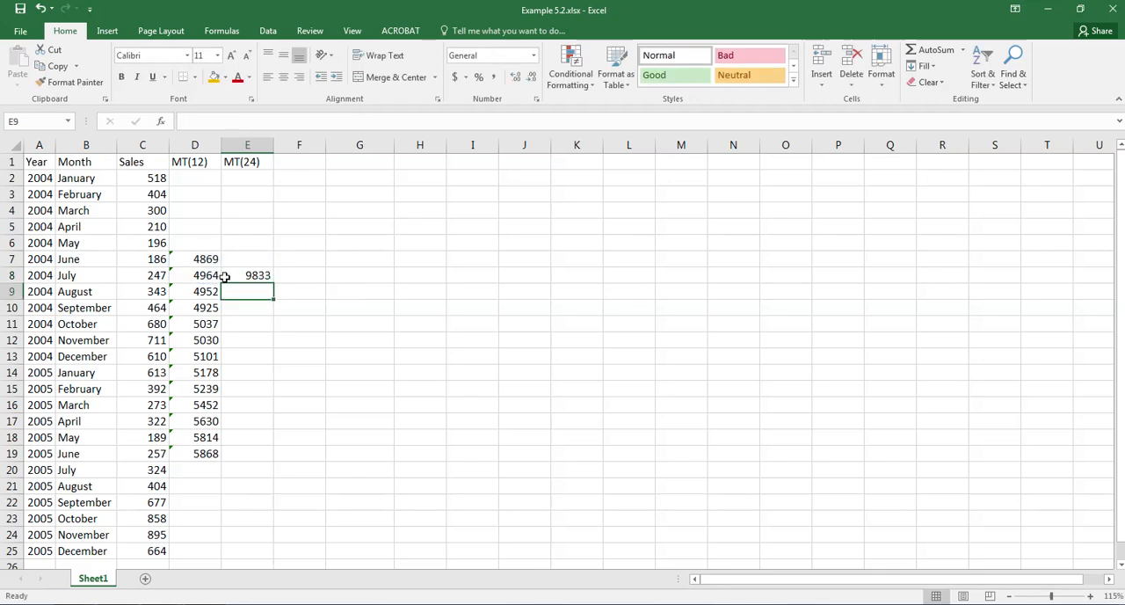
{"action": "left_click", "coordinate": [262, 275]}
{"action": "left_click_drag", "start_coordinate": [274, 285], "coordinate": [252, 458]}
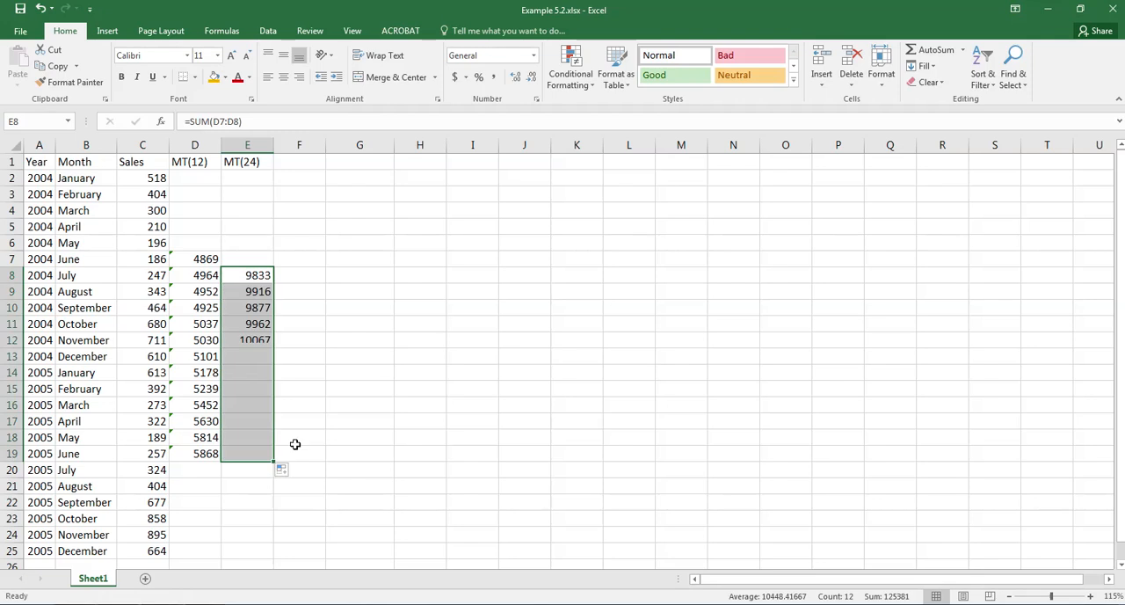
Enter the header Average in cell F1
{"action": "key", "text": "ctrl+Home"}
{"action": "key", "text": "Right"}
{"action": "key", "text": "Right"}
{"action": "key", "text": "Right"}
{"action": "key", "text": "Right"}
{"action": "key", "text": "Right"}
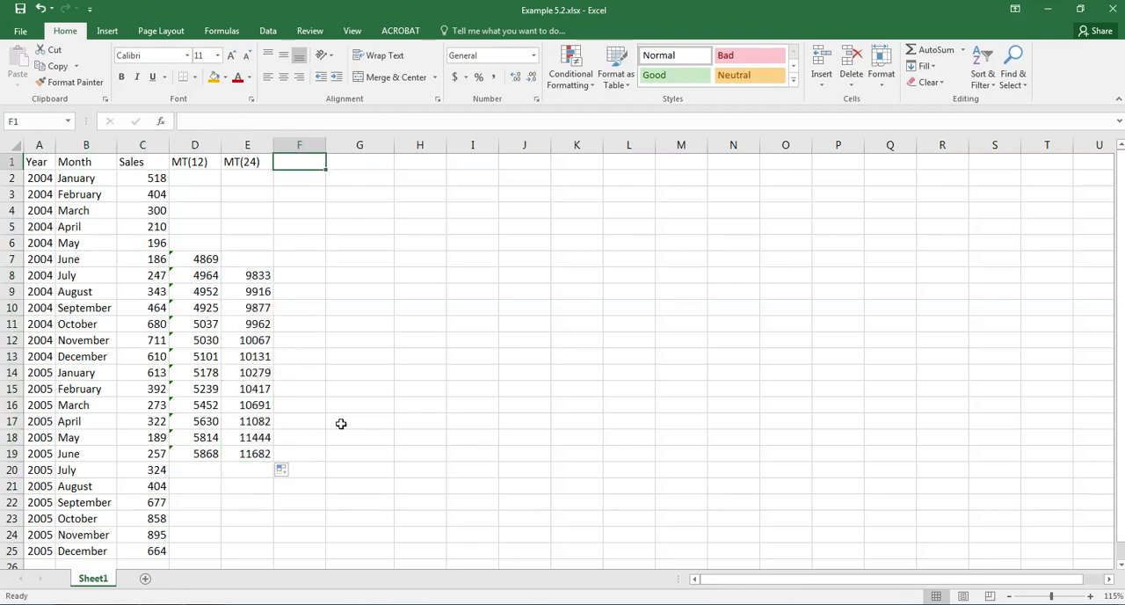
{"action": "type", "text": "Average"}
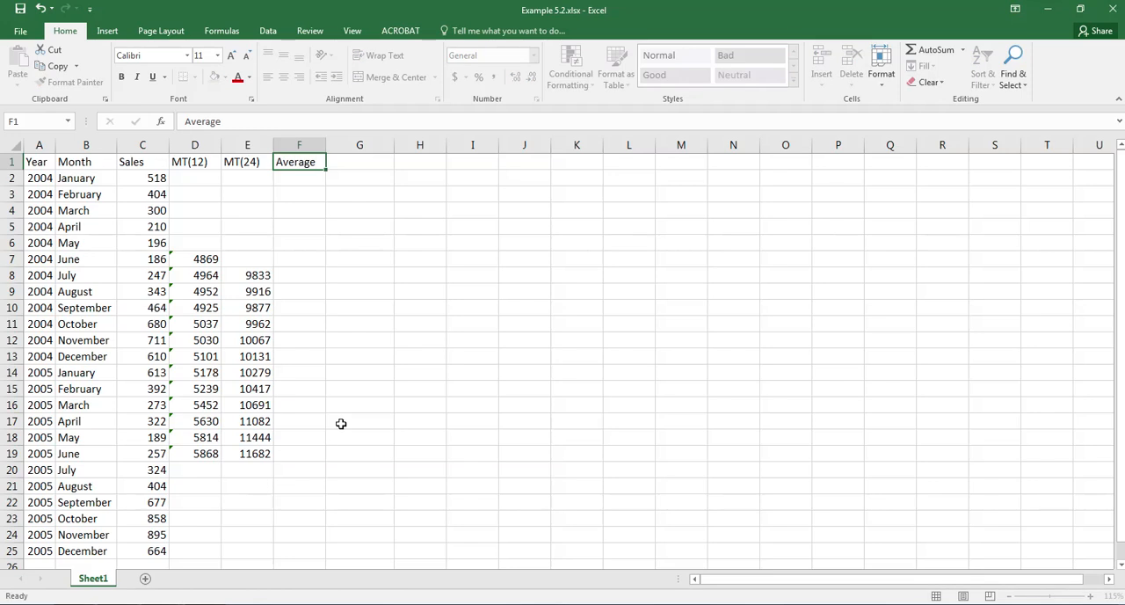
{"action": "key", "text": "Return"}
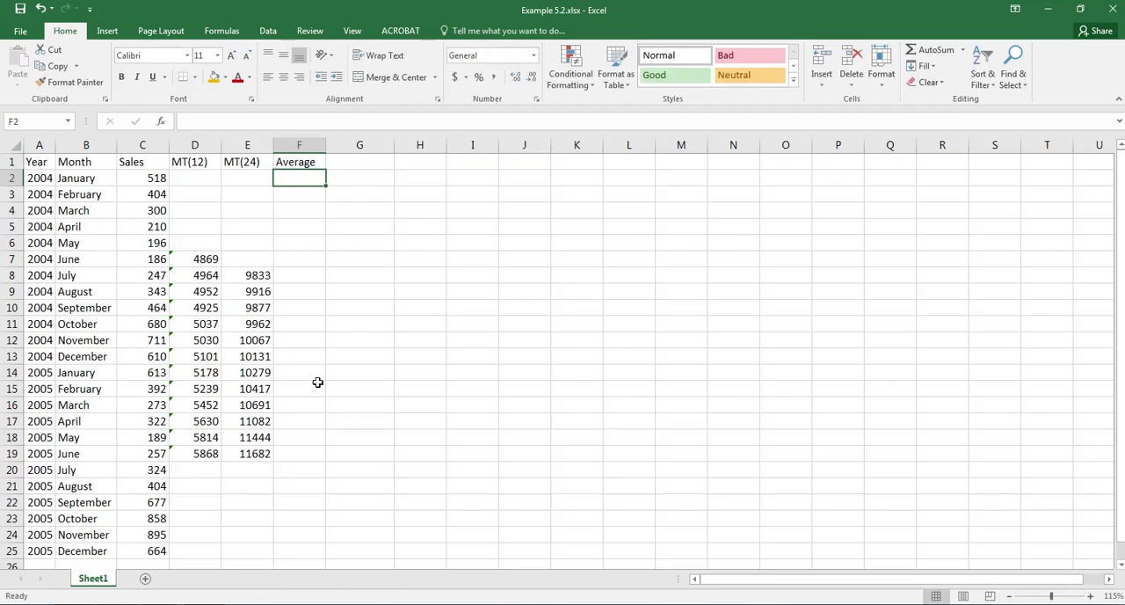
Calculate the average in cell F8 as =E8/24 and fill the formula down to F19
{"action": "left_click", "coordinate": [301, 279]}
{"action": "type", "text": "="}
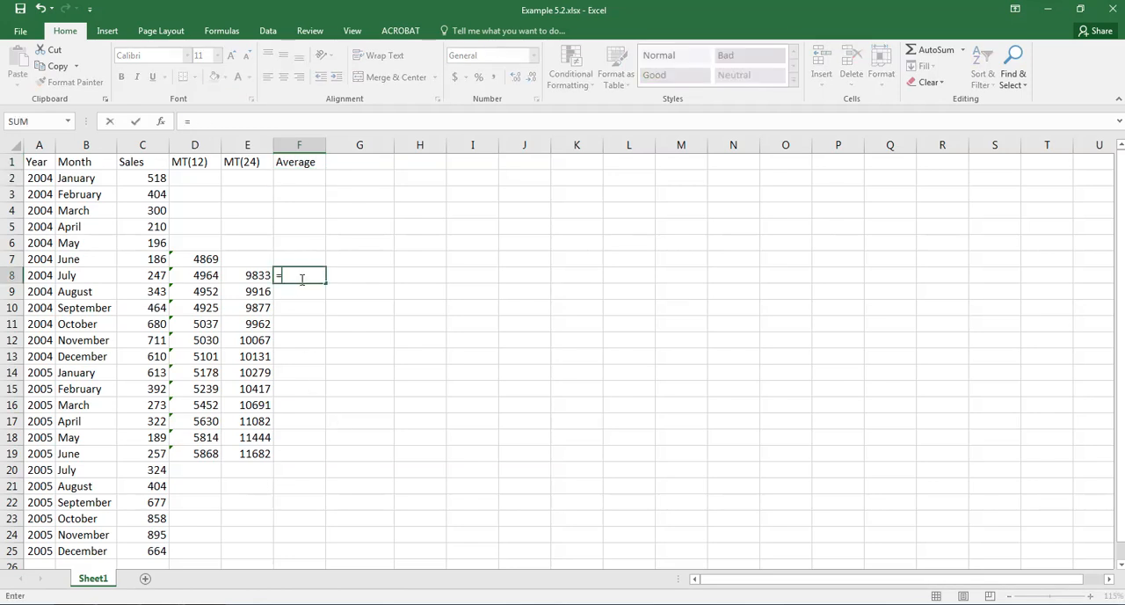
{"action": "left_click", "coordinate": [233, 279]}
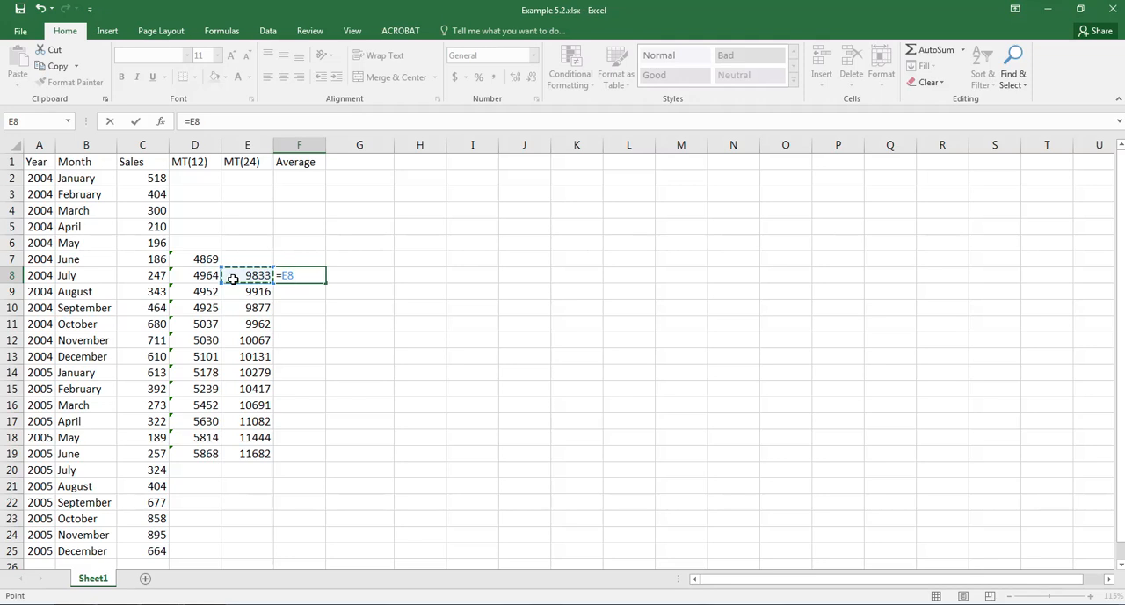
{"action": "type", "text": "/24"}
{"action": "key", "text": "Return"}
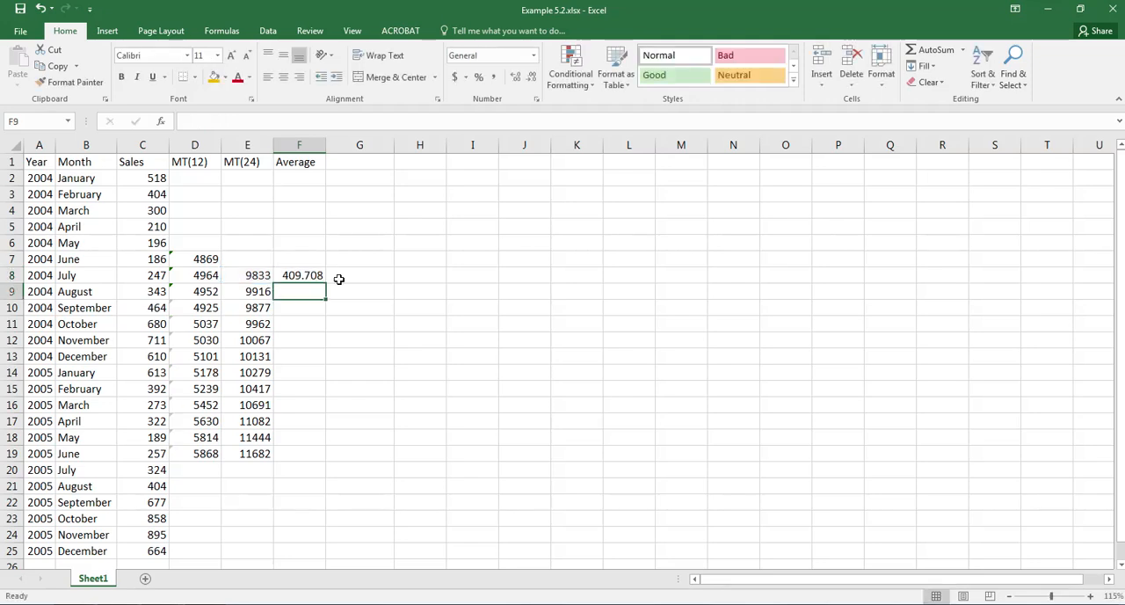
{"action": "left_click", "coordinate": [293, 276]}
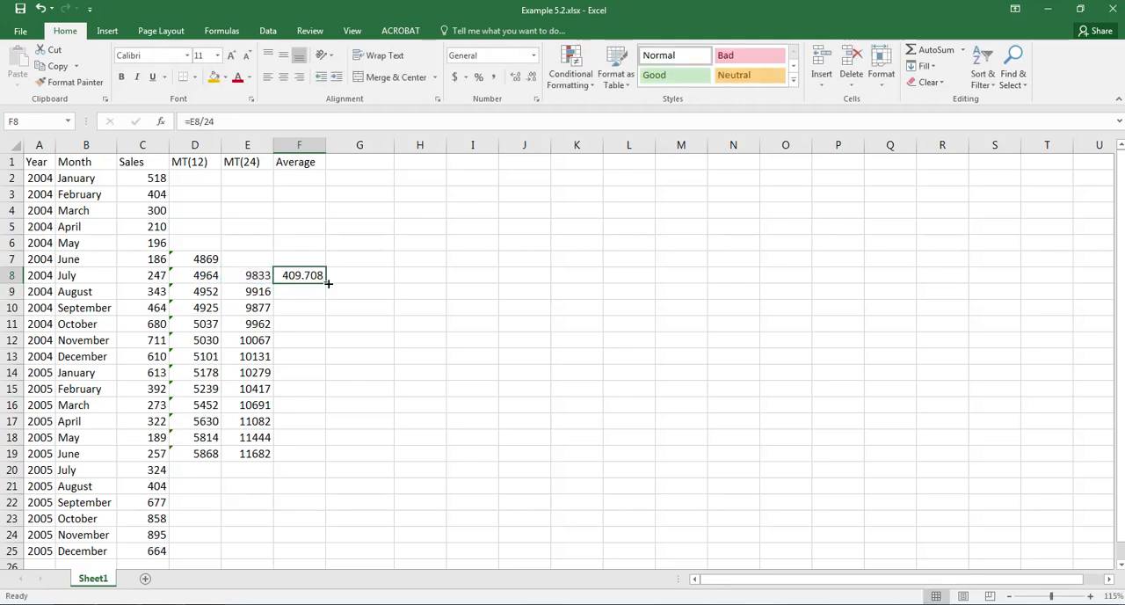
{"action": "left_click_drag", "start_coordinate": [327, 283], "coordinate": [319, 454]}
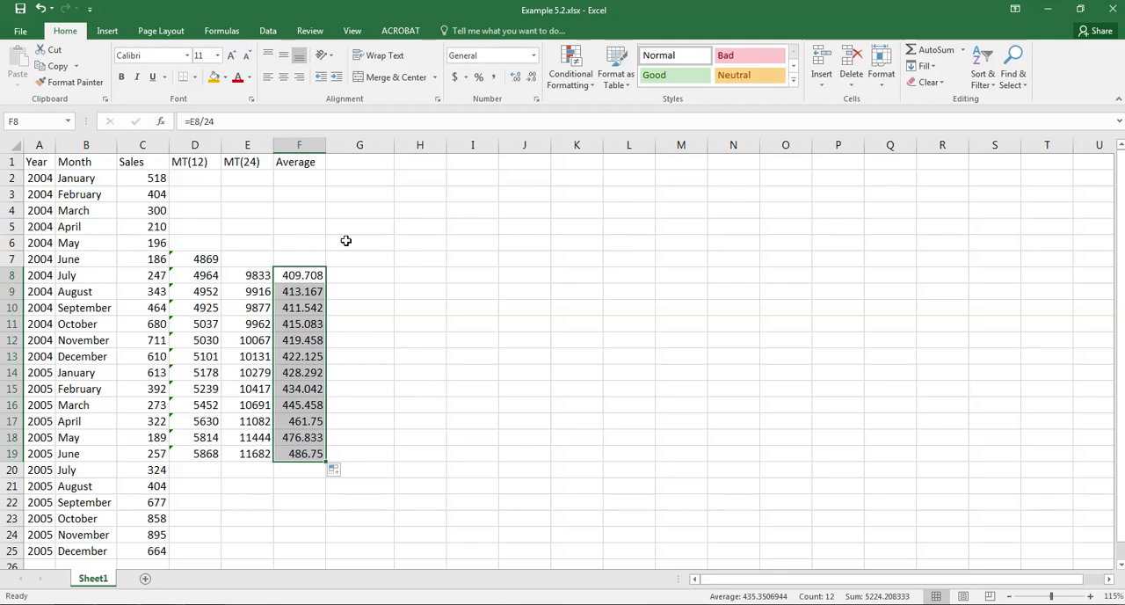
Enter the header Rough Index in cell G1
{"action": "left_click", "coordinate": [346, 165]}
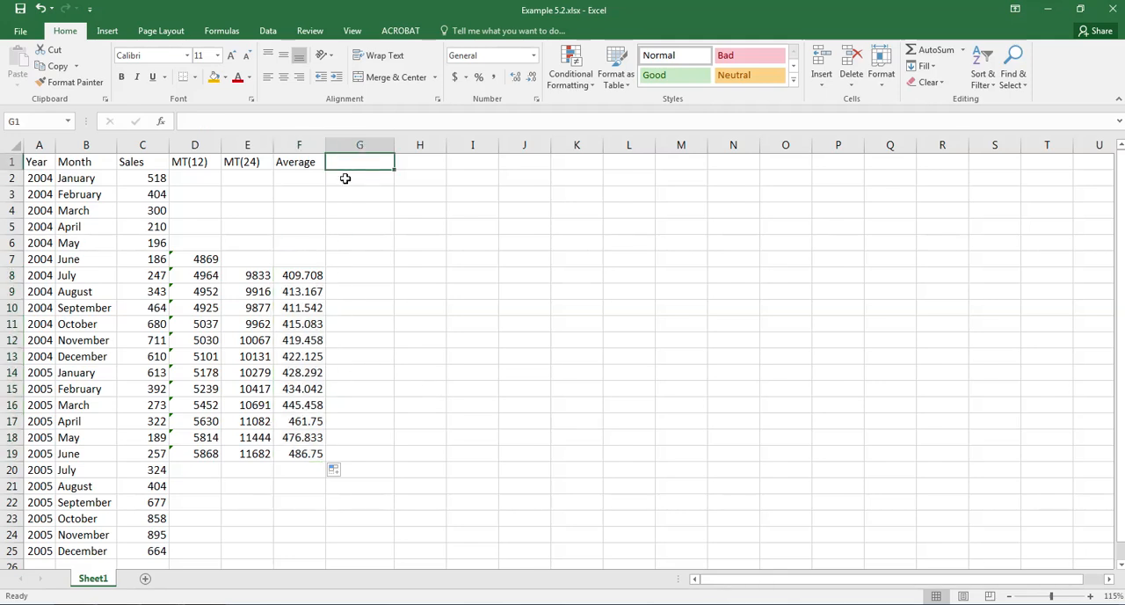
{"action": "type", "text": "Rough Ind"}
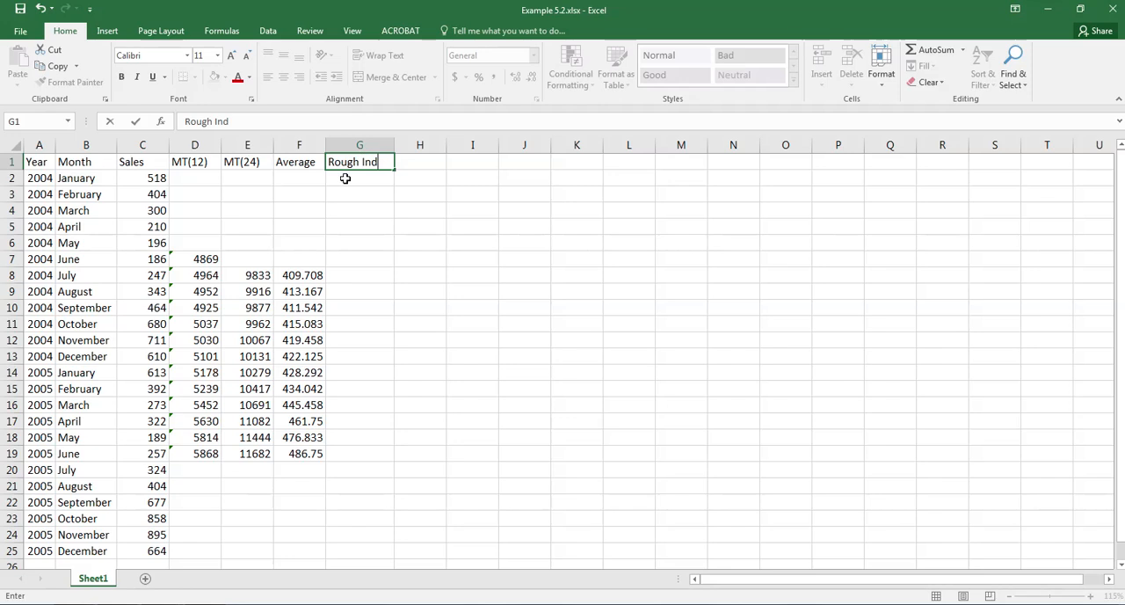
{"action": "type", "text": "ex"}
{"action": "key", "text": "Return"}
Calculate the rough index in cell G8 as sales divided by average (=C8/F8) and fill it down to G19
{"action": "key", "text": "Down"}
{"action": "key", "text": "Down"}
{"action": "key", "text": "Down"}
{"action": "key", "text": "Down"}
{"action": "key", "text": "Down"}
{"action": "key", "text": "Down"}
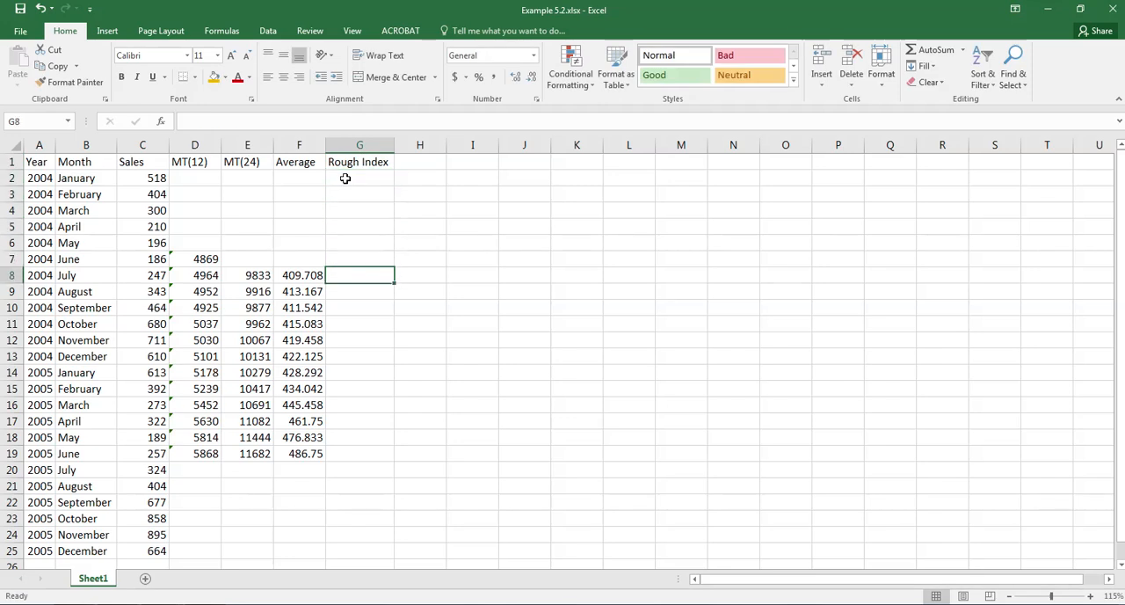
{"action": "type", "text": "="}
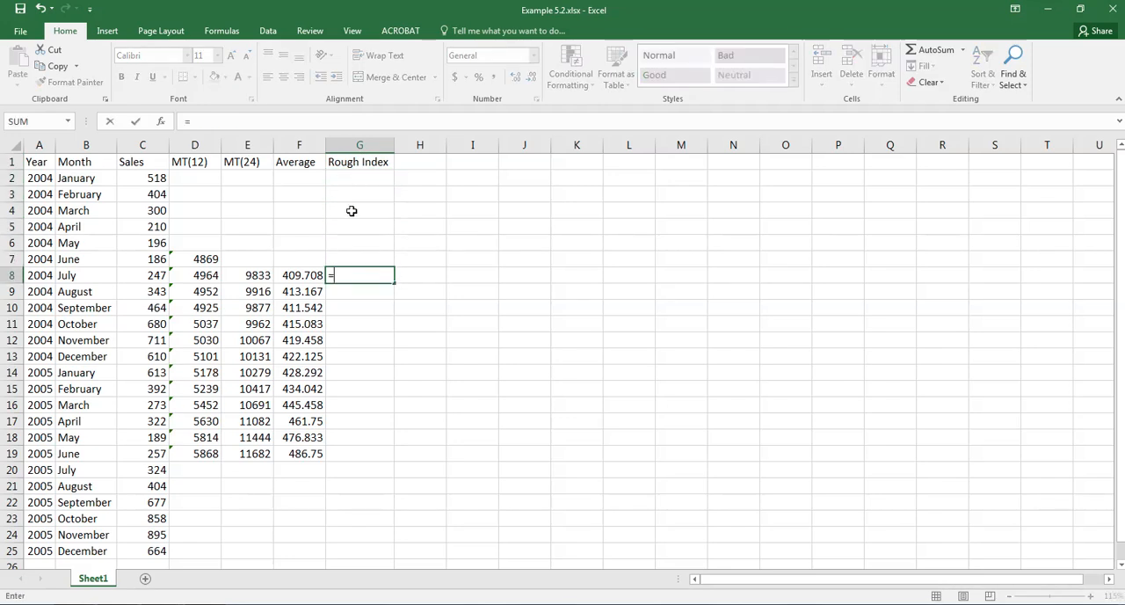
{"action": "left_click", "coordinate": [152, 276]}
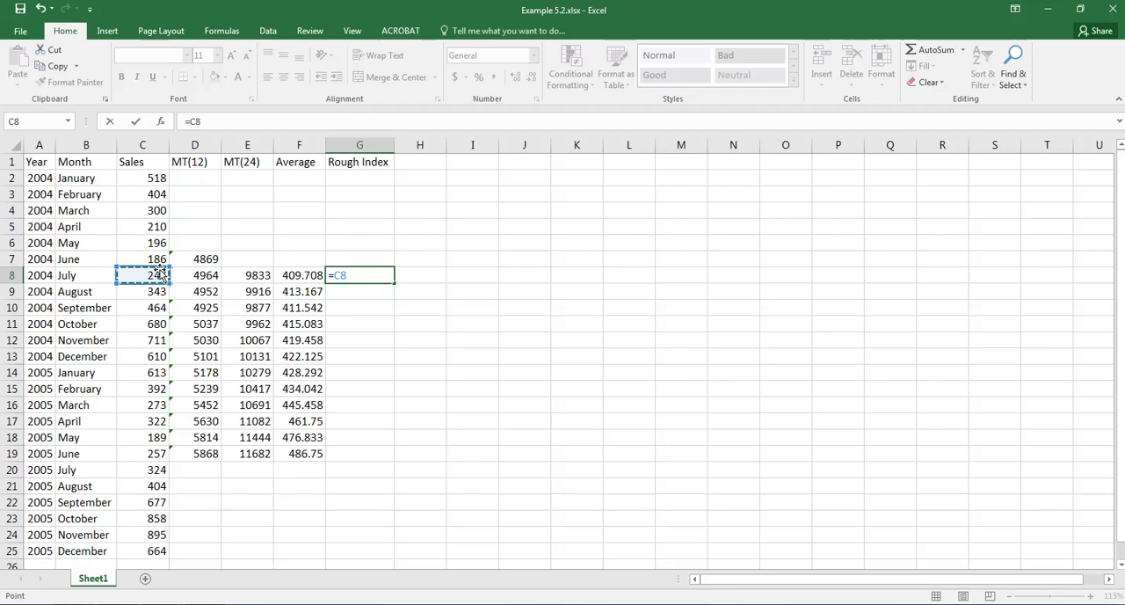
{"action": "type", "text": "/"}
{"action": "left_click", "coordinate": [307, 276]}
{"action": "key", "text": "Return"}
{"action": "left_click", "coordinate": [341, 273]}
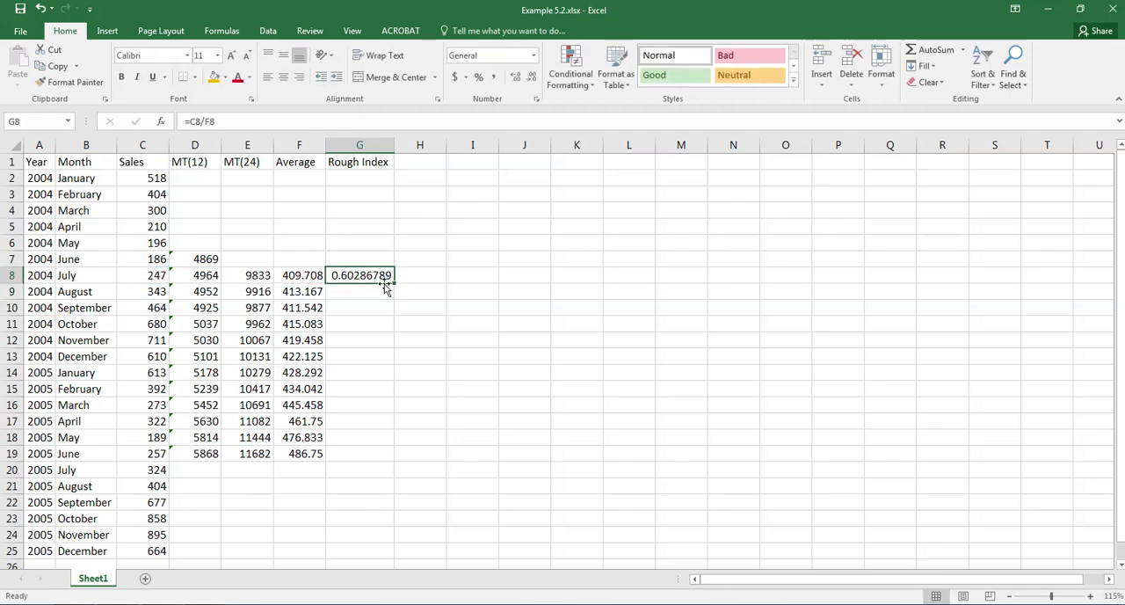
{"action": "left_click_drag", "start_coordinate": [395, 283], "coordinate": [387, 458]}
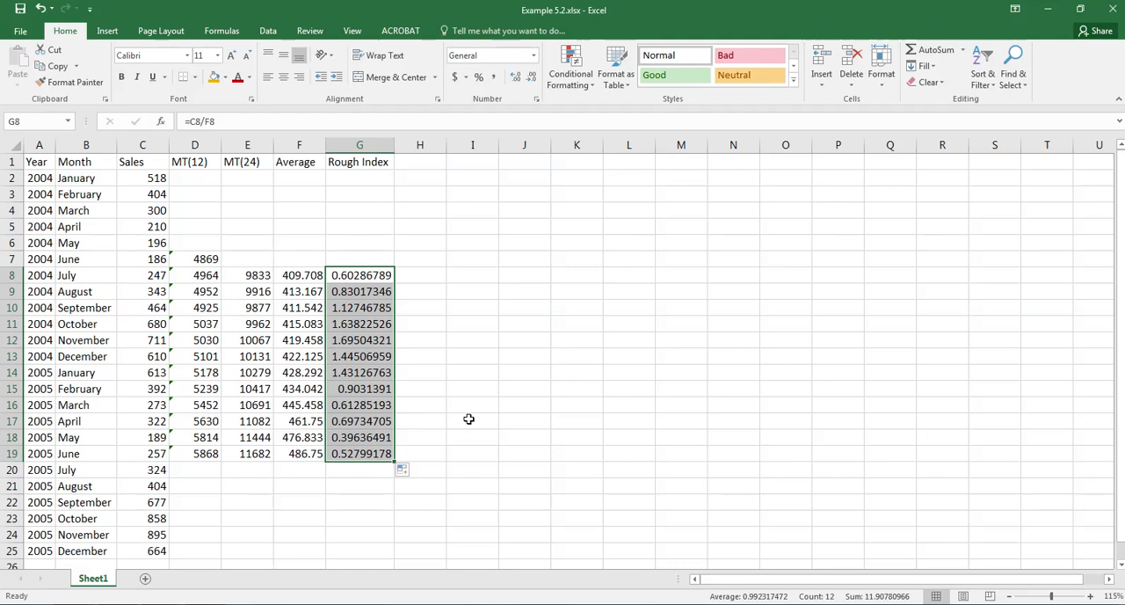
Enter the label multiplier in cell L1
{"action": "left_click", "coordinate": [624, 165]}
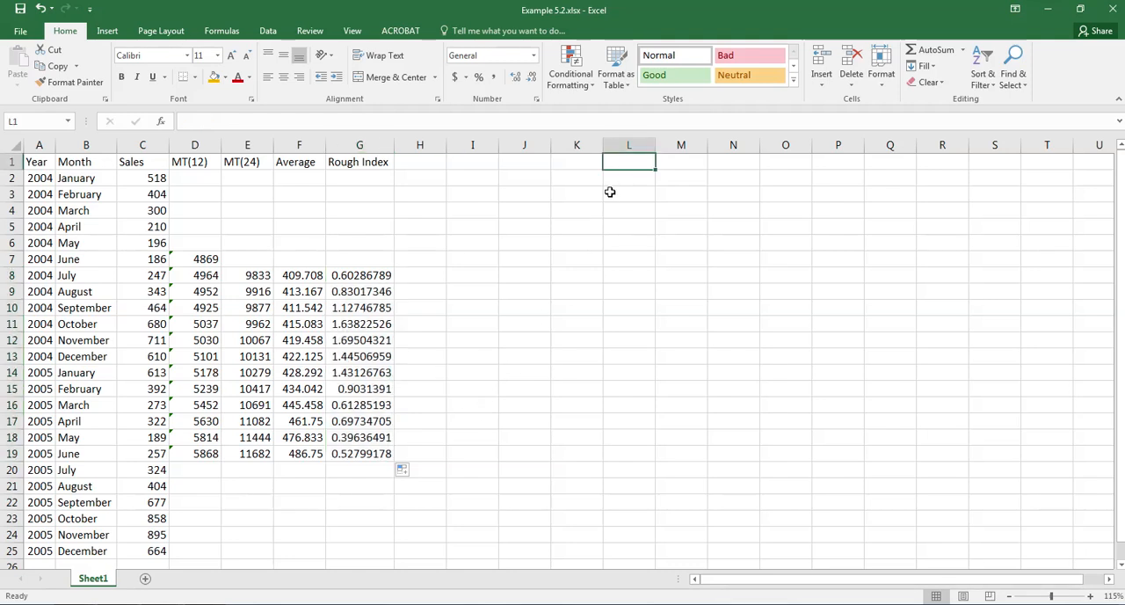
{"action": "type", "text": "mult"}
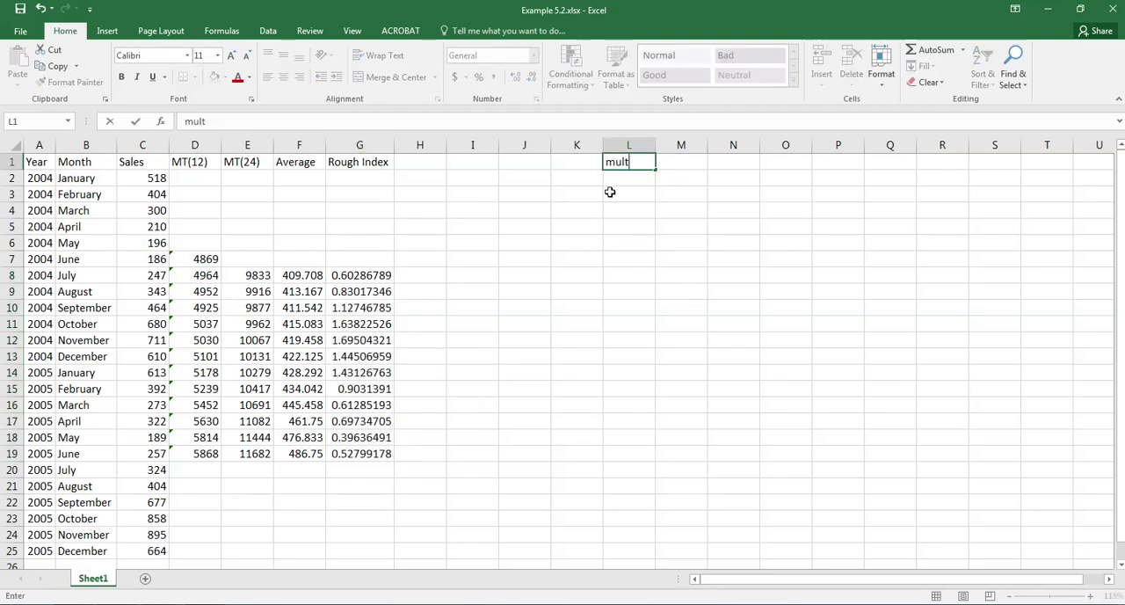
{"action": "type", "text": "iplier"}
{"action": "key", "text": "Return"}
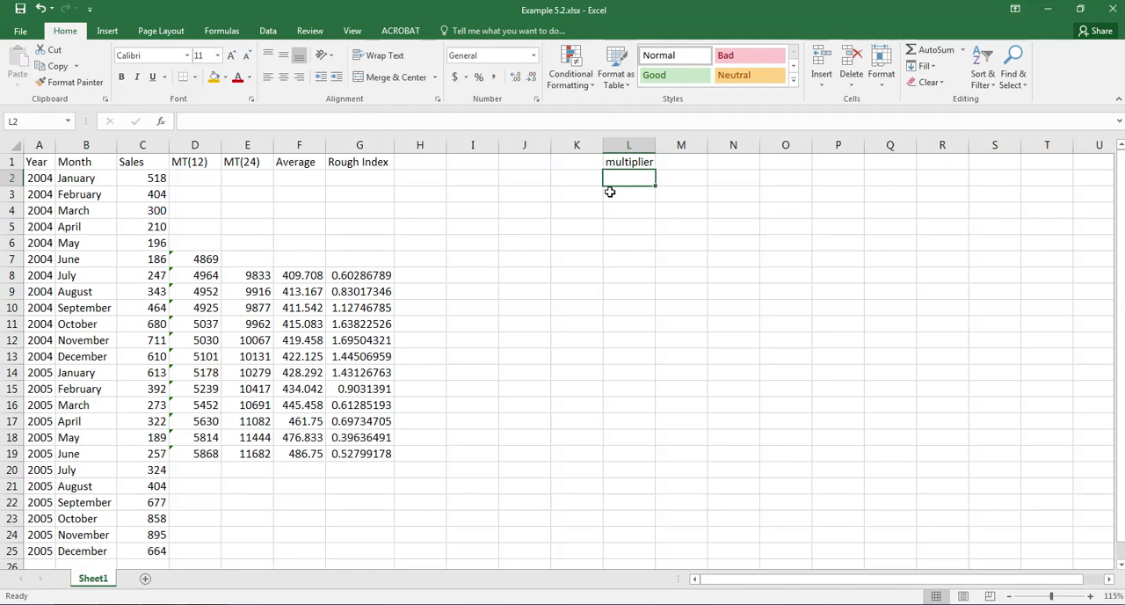
Calculate the multiplier in cell L2 as 12 divided by the sum of the rough indices, =12/SUM(G8:G19)
{"action": "type", "text": "=12/"}
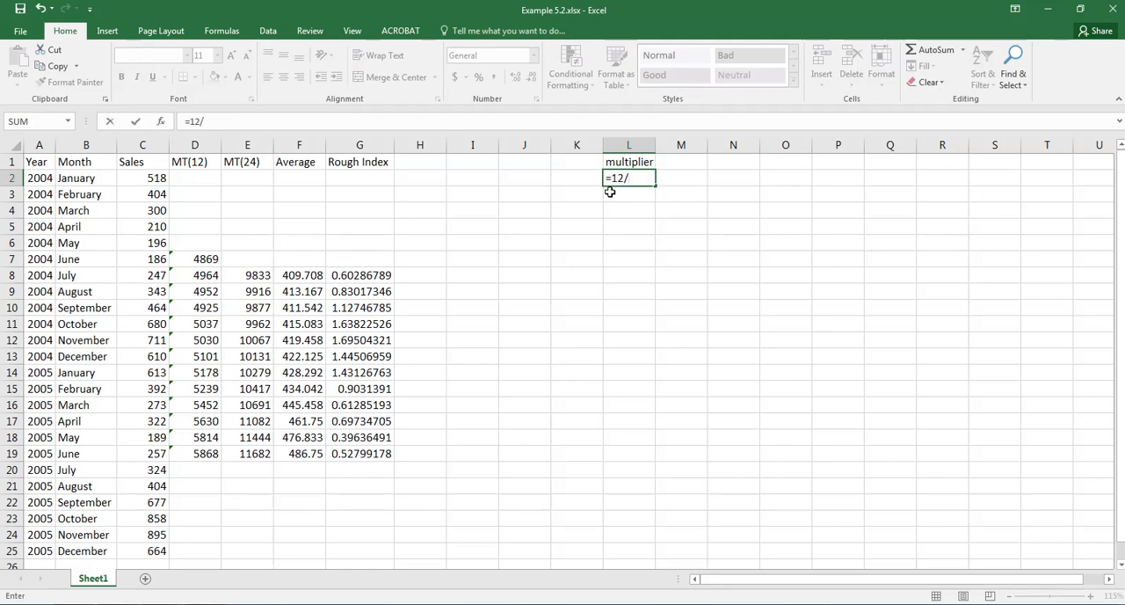
{"action": "type", "text": "sum("}
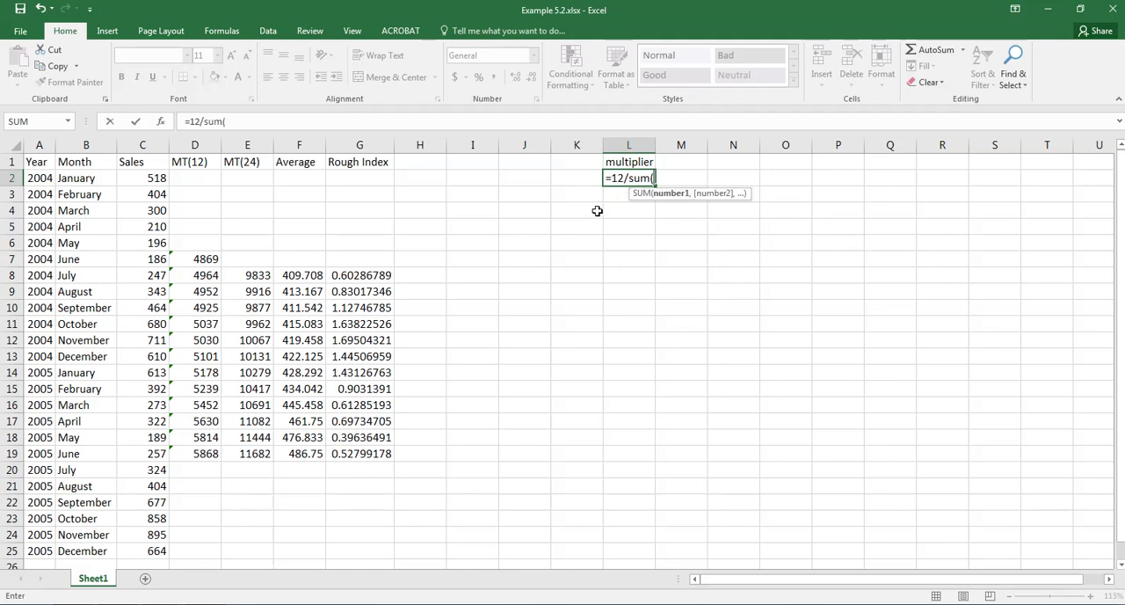
{"action": "left_click", "coordinate": [361, 283]}
{"action": "left_click_drag", "start_coordinate": [361, 283], "coordinate": [366, 454]}
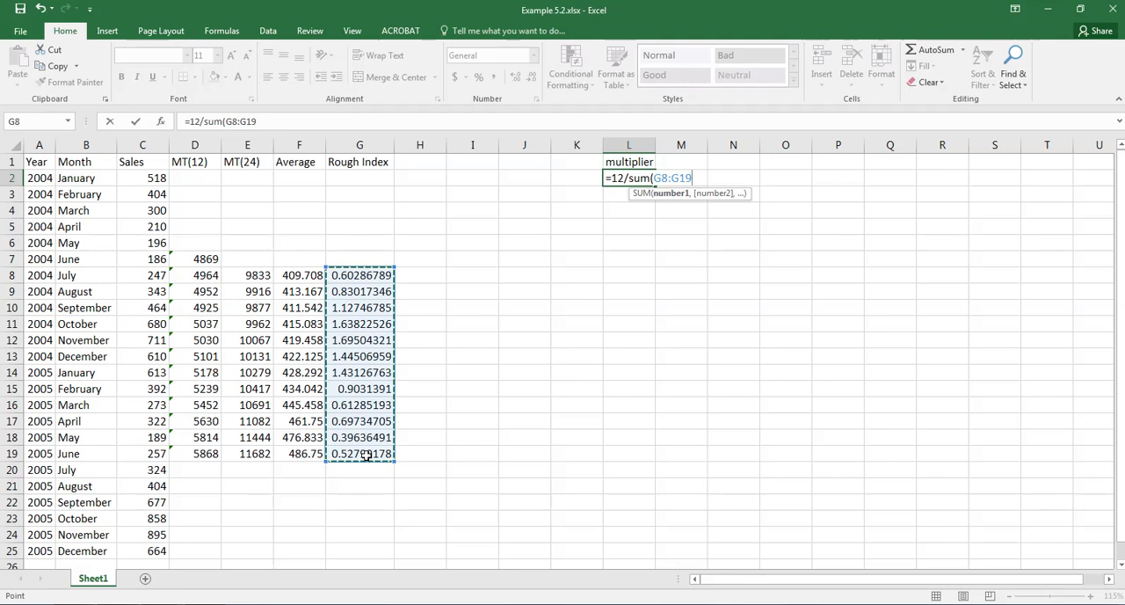
{"action": "type", "text": ")"}
{"action": "key", "text": "Return"}
{"action": "key", "text": "Up"}
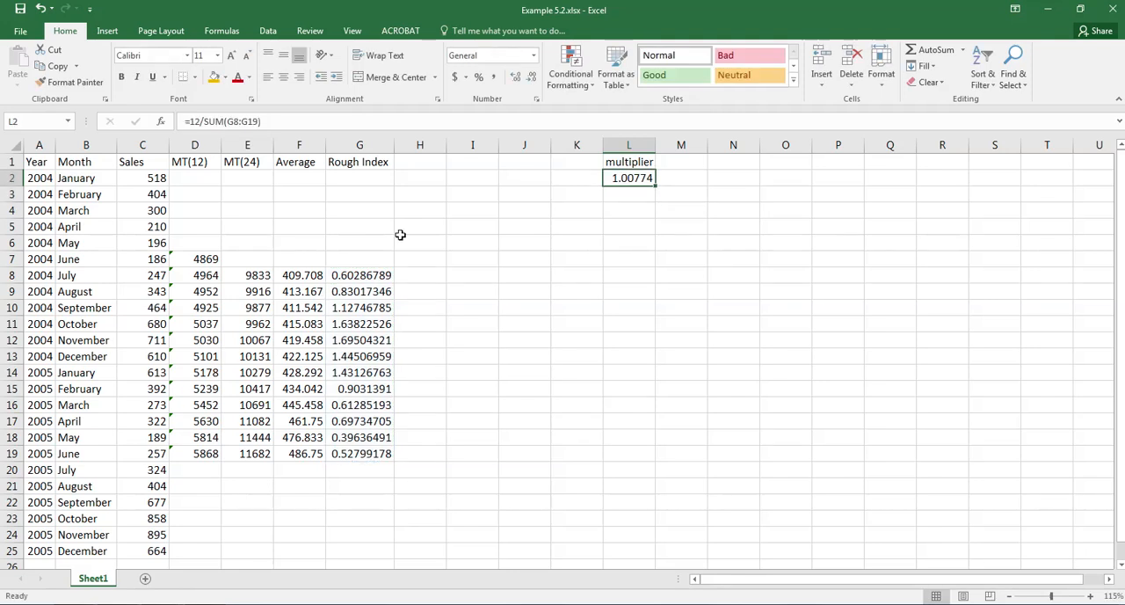
Enter the header Index in cell H1
{"action": "left_click", "coordinate": [415, 164]}
{"action": "type", "text": "Idex"}
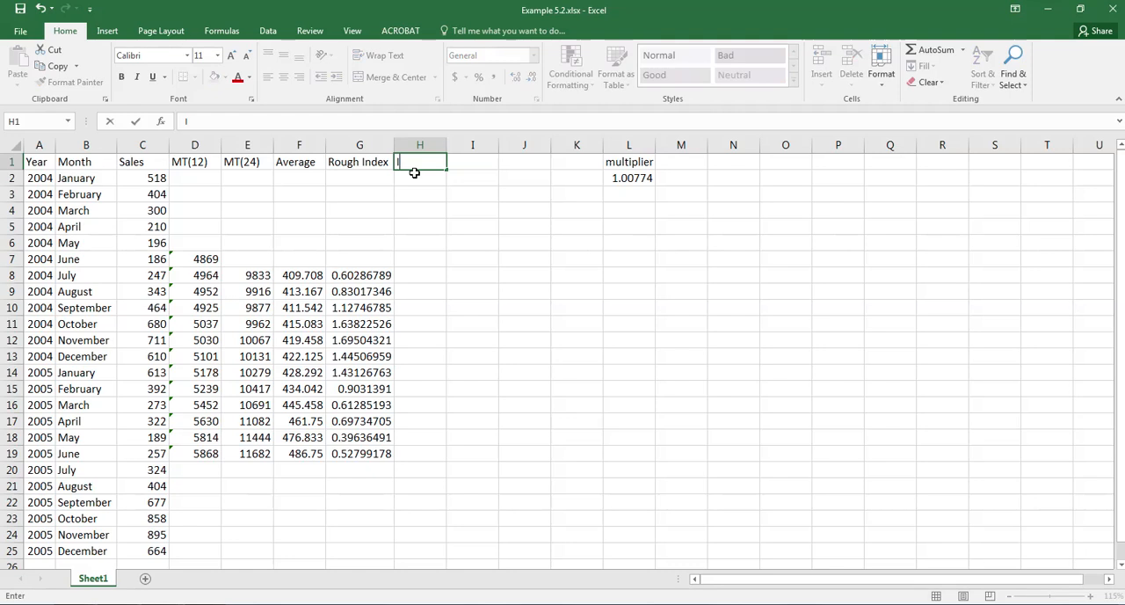
{"action": "key", "text": "BackSpace"}
{"action": "key", "text": "BackSpace"}
{"action": "type", "text": "ndex"}
{"action": "key", "text": "Return"}
Calculate the index in cell H8 as rough index times multiplier (=G8*L2) and fill it down to H19
{"action": "key", "text": "Down"}
{"action": "key", "text": "Down"}
{"action": "key", "text": "Down"}
{"action": "key", "text": "Down"}
{"action": "key", "text": "Down"}
{"action": "key", "text": "Down"}
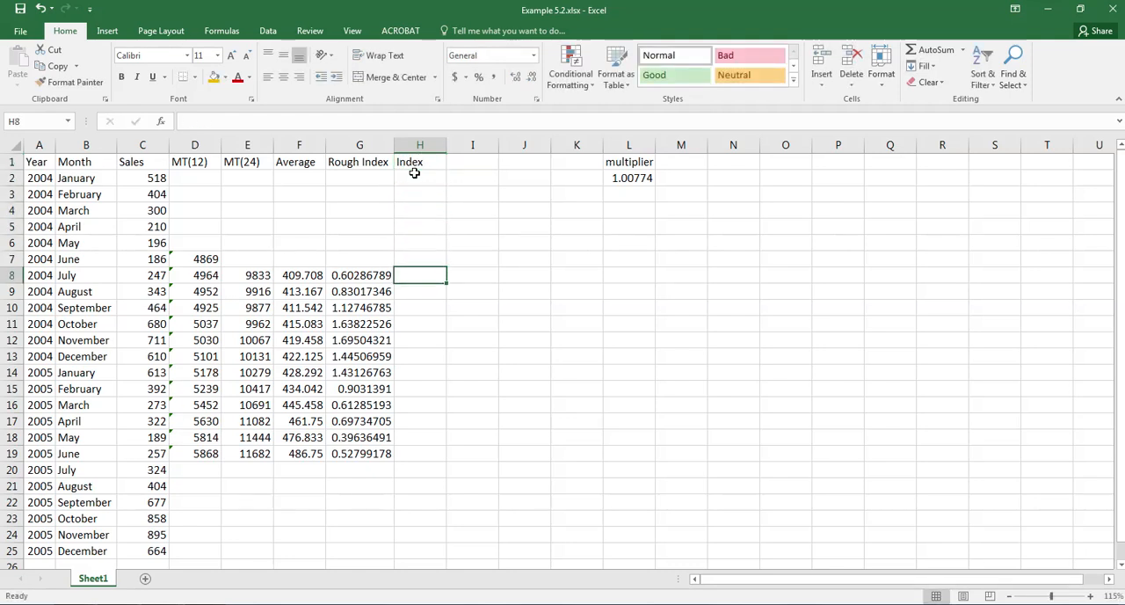
{"action": "type", "text": "="}
{"action": "left_click", "coordinate": [347, 274]}
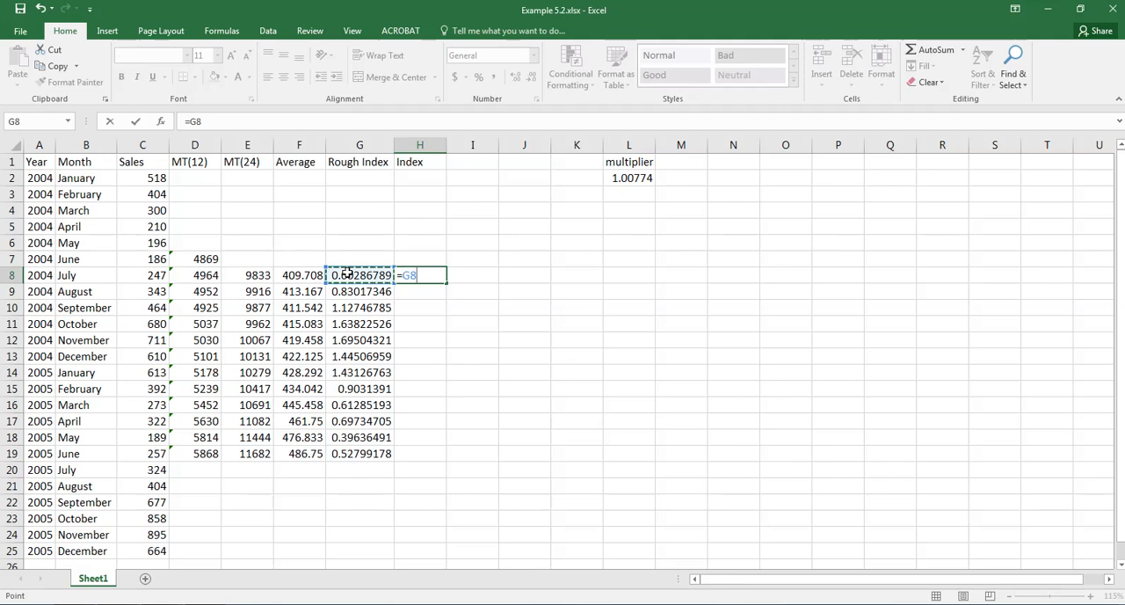
{"action": "type", "text": "*"}
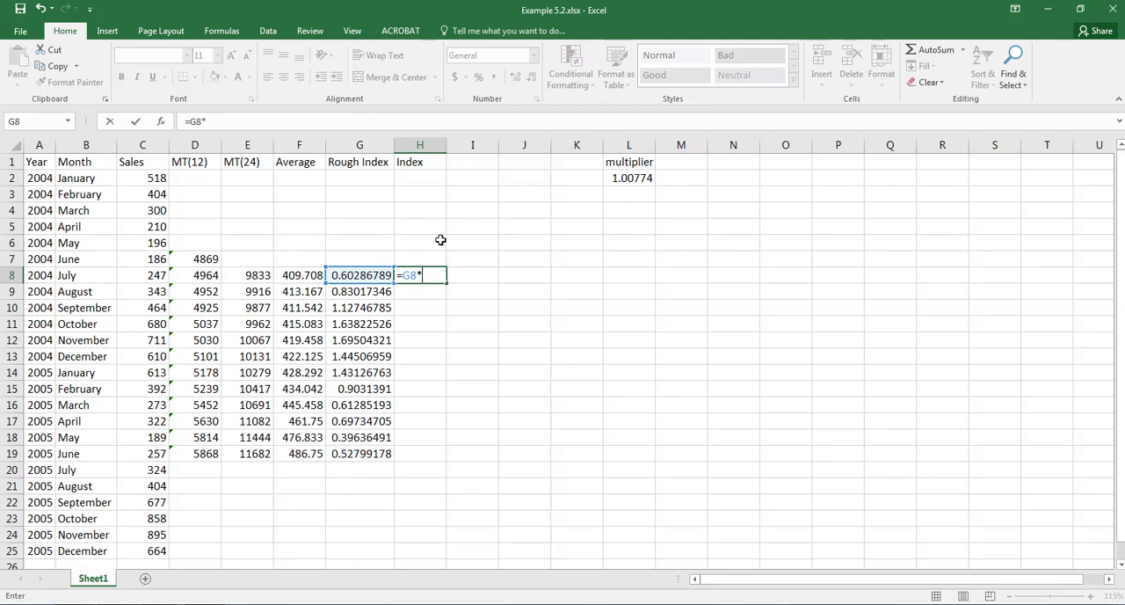
{"action": "left_click", "coordinate": [620, 179]}
{"action": "key", "text": "ctrl+Return"}
{"action": "key", "text": "Return"}
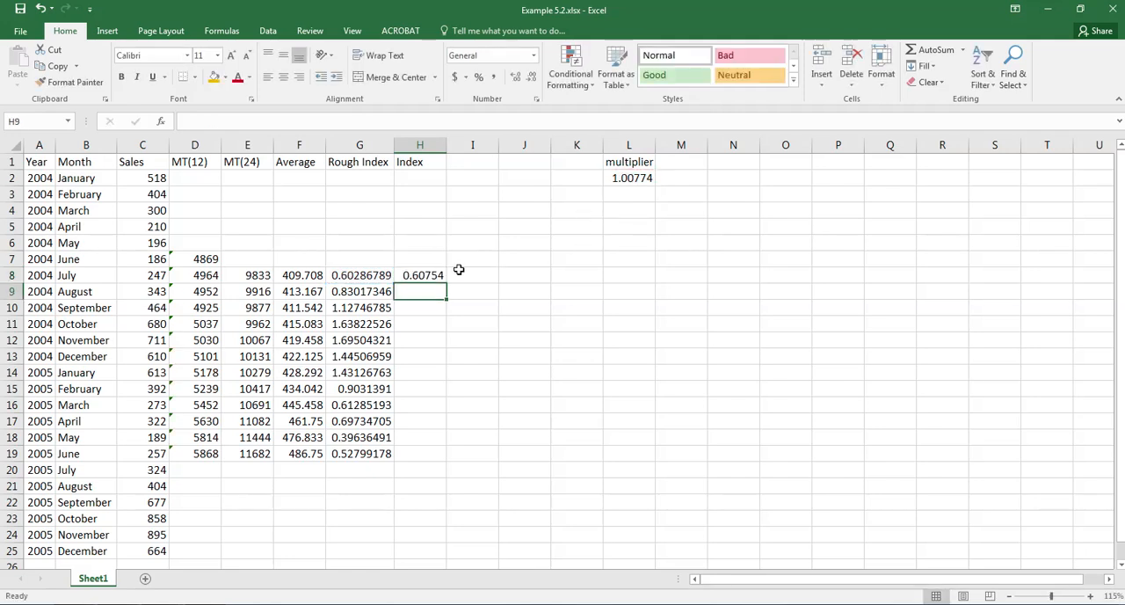
{"action": "left_click", "coordinate": [433, 276]}
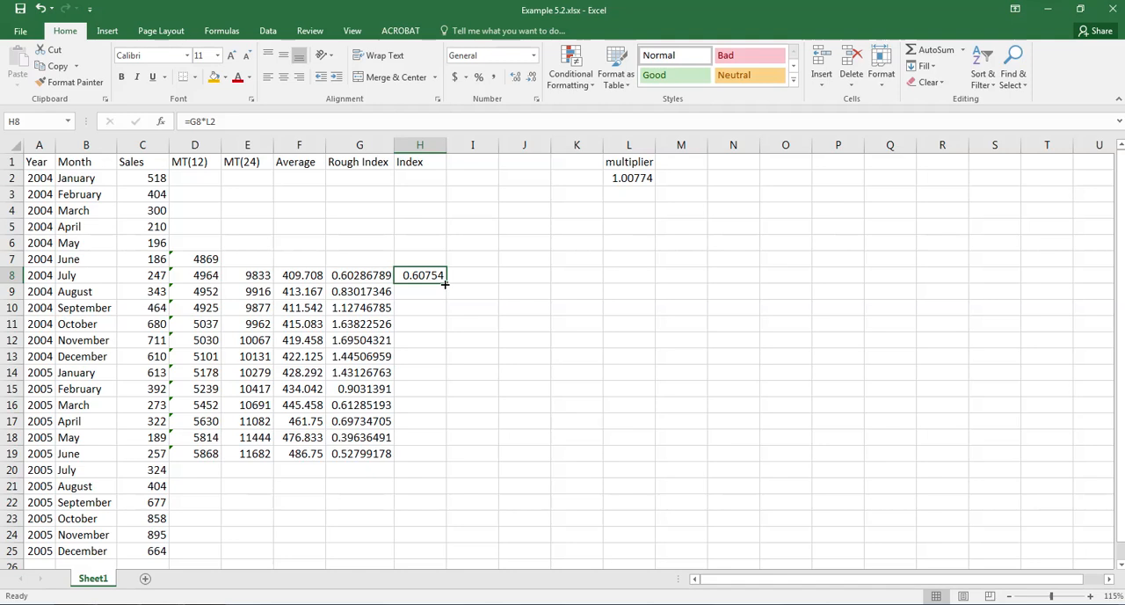
{"action": "left_click_drag", "start_coordinate": [447, 284], "coordinate": [437, 459]}
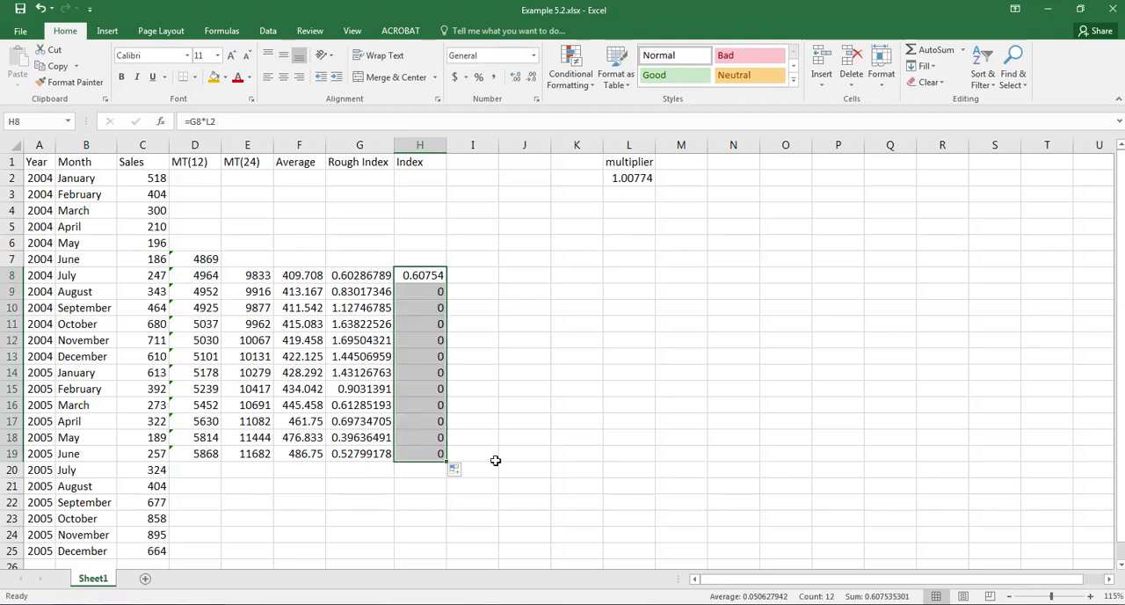
Make the multiplier reference in cell H8 absolute (=G8*$L$2) and refill the formula down to H19
{"action": "double_click", "coordinate": [424, 278]}
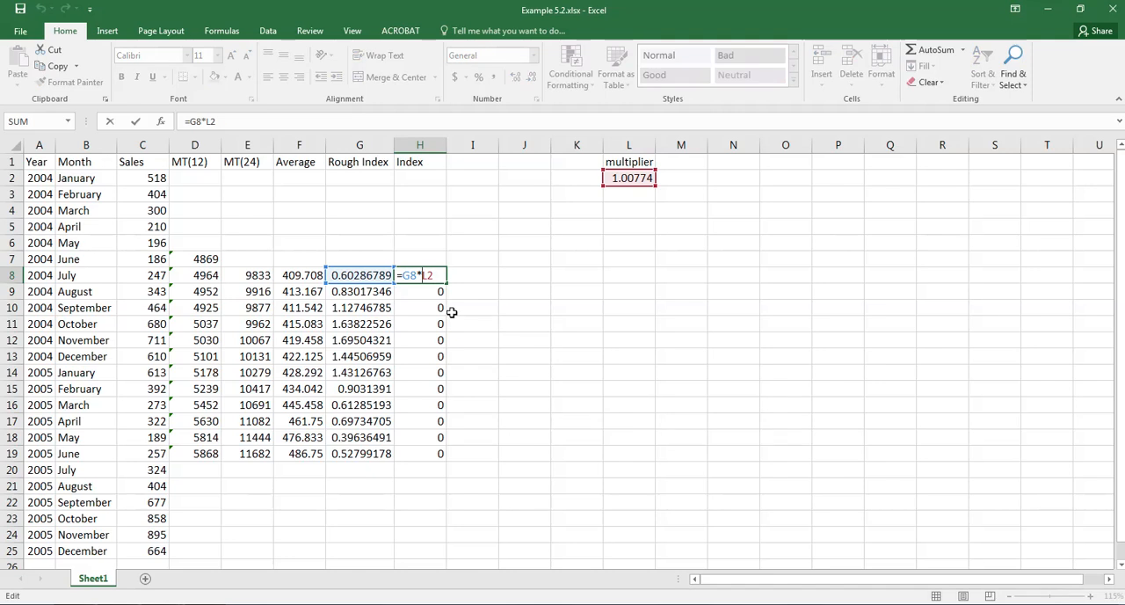
{"action": "key", "text": "F4"}
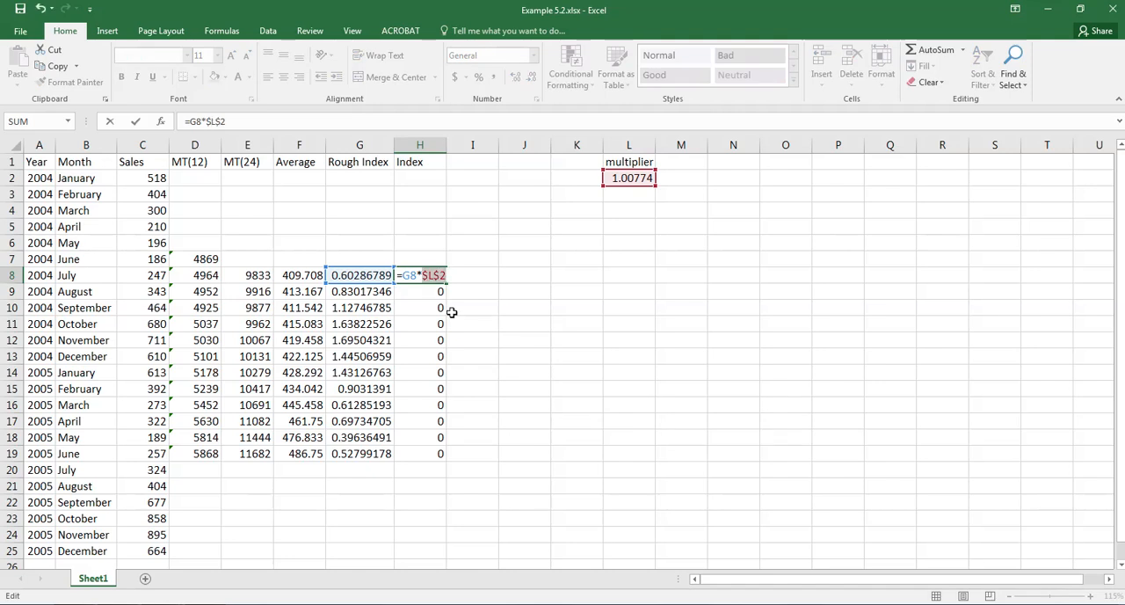
{"action": "key", "text": "Return"}
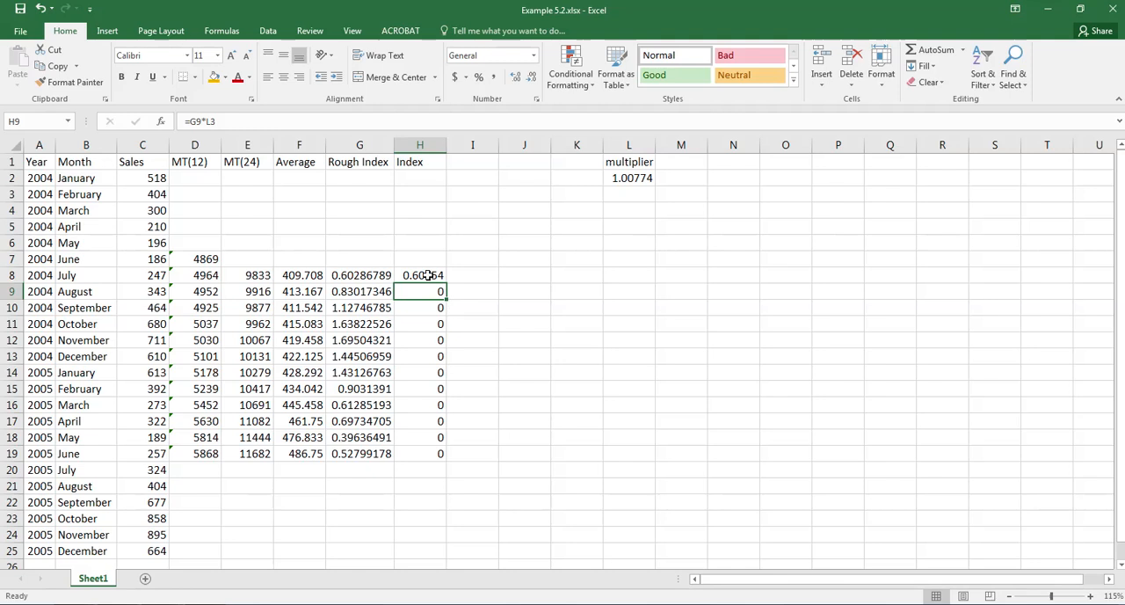
{"action": "left_click", "coordinate": [428, 275]}
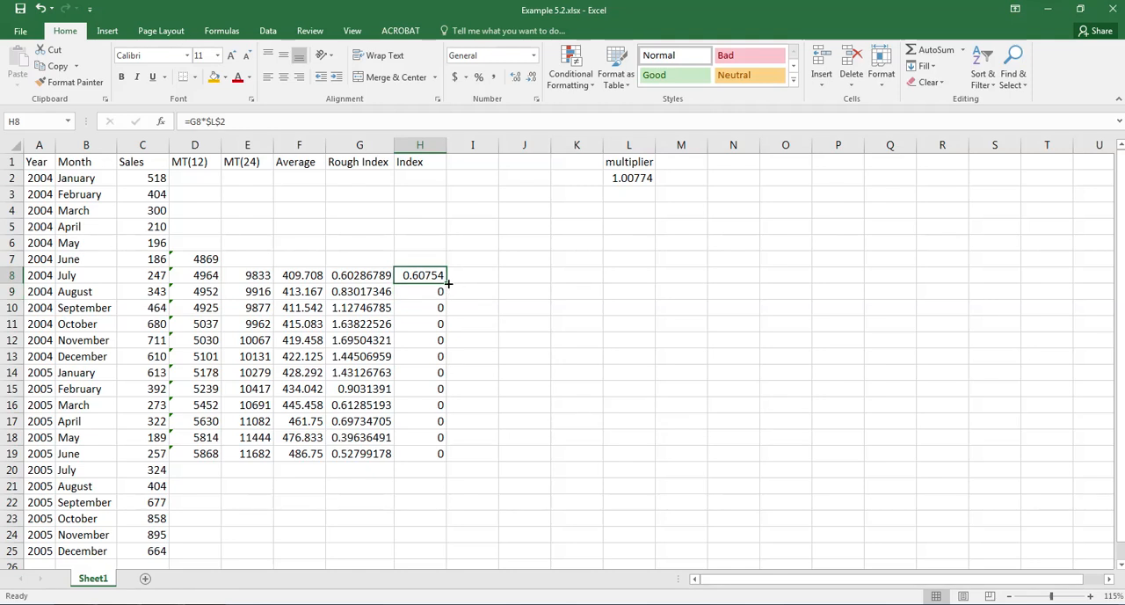
{"action": "left_click_drag", "start_coordinate": [449, 283], "coordinate": [445, 458]}
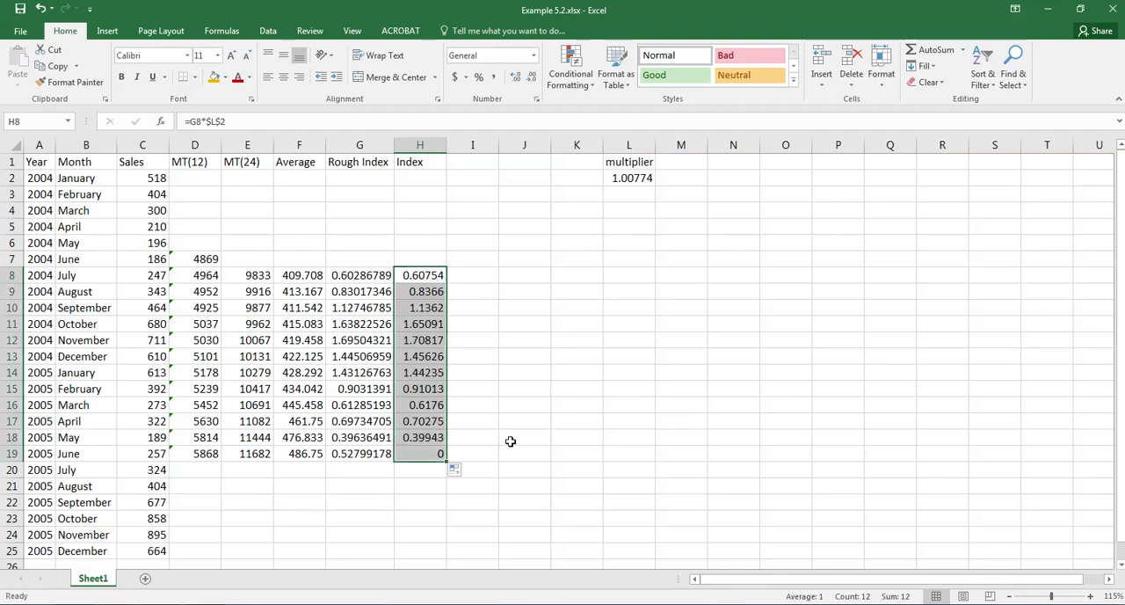
Total the index values in cell H20 with =SUM(H8:H19)
{"action": "left_click", "coordinate": [428, 476]}
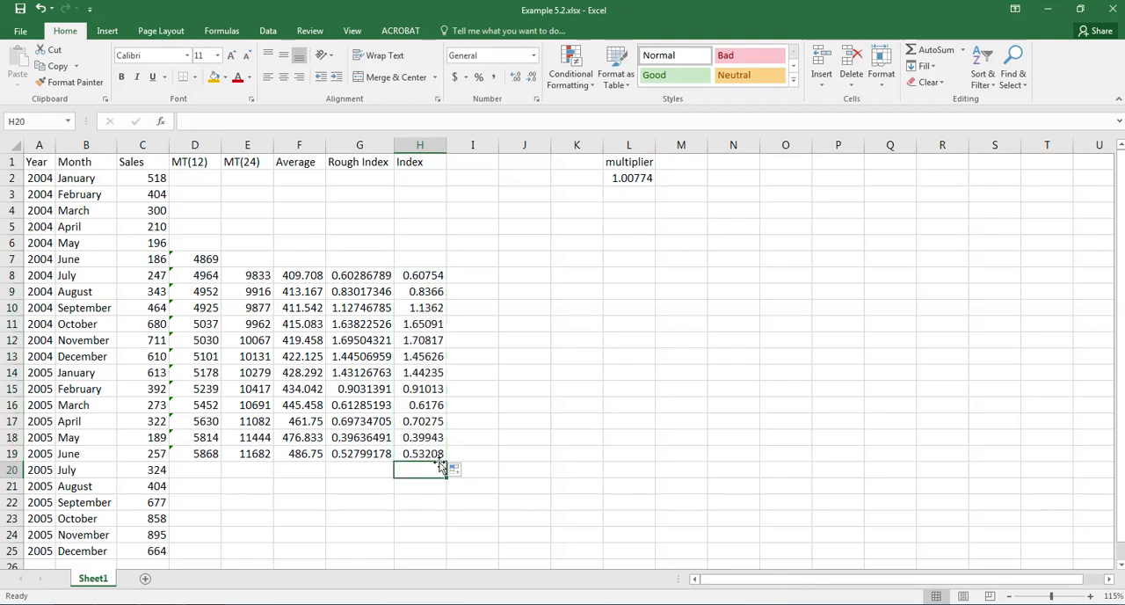
{"action": "type", "text": "=s8m"}
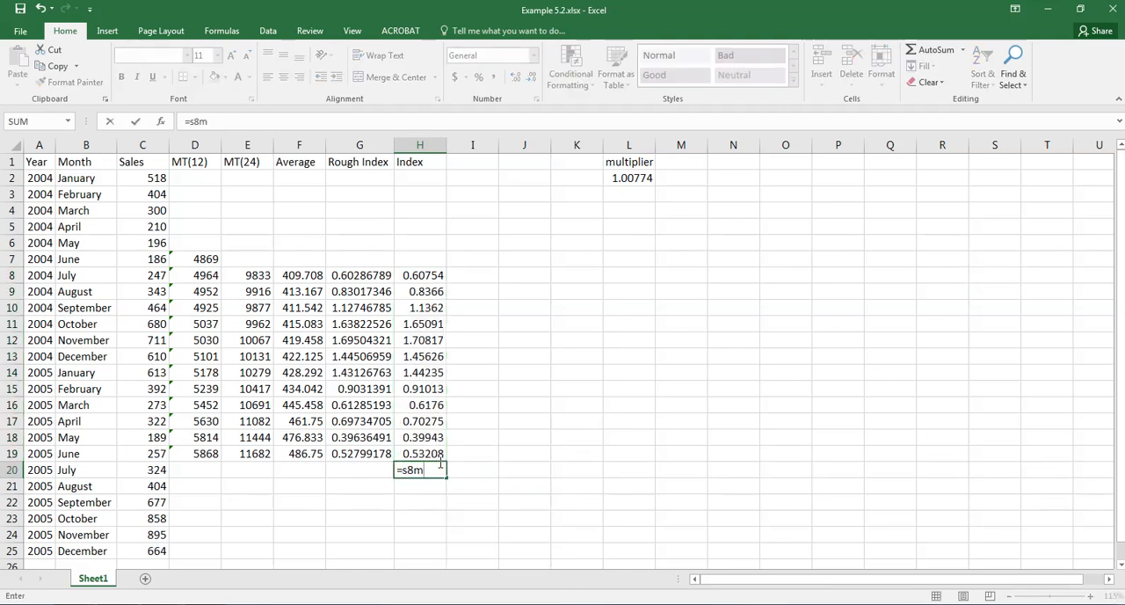
{"action": "key", "text": "BackSpace"}
{"action": "key", "text": "BackSpace"}
{"action": "key", "text": "BackSpace"}
{"action": "type", "text": "su"}
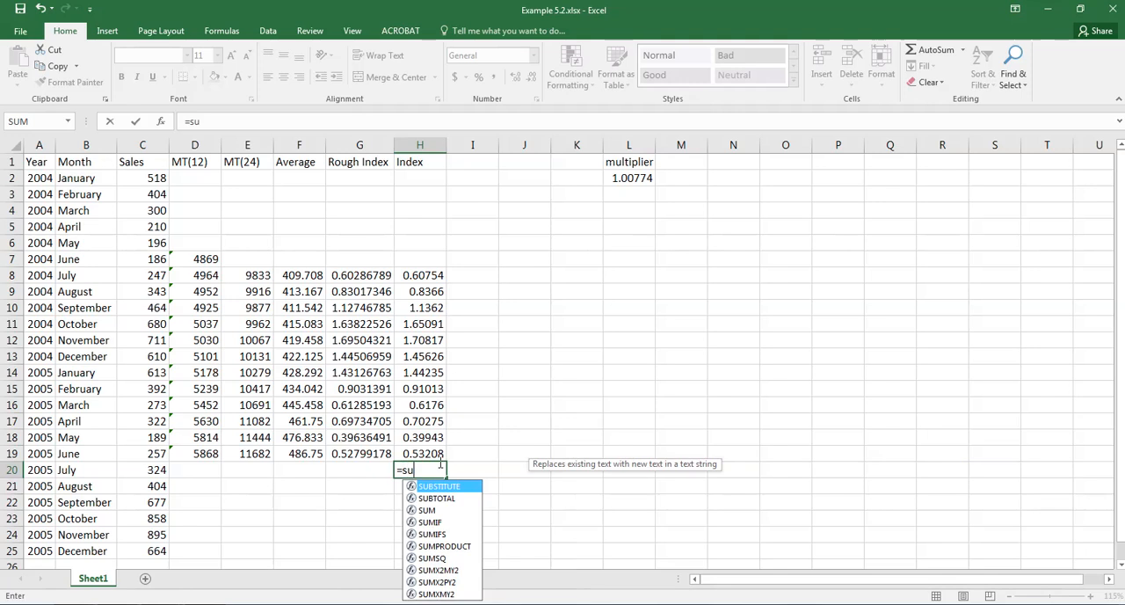
{"action": "type", "text": "m("}
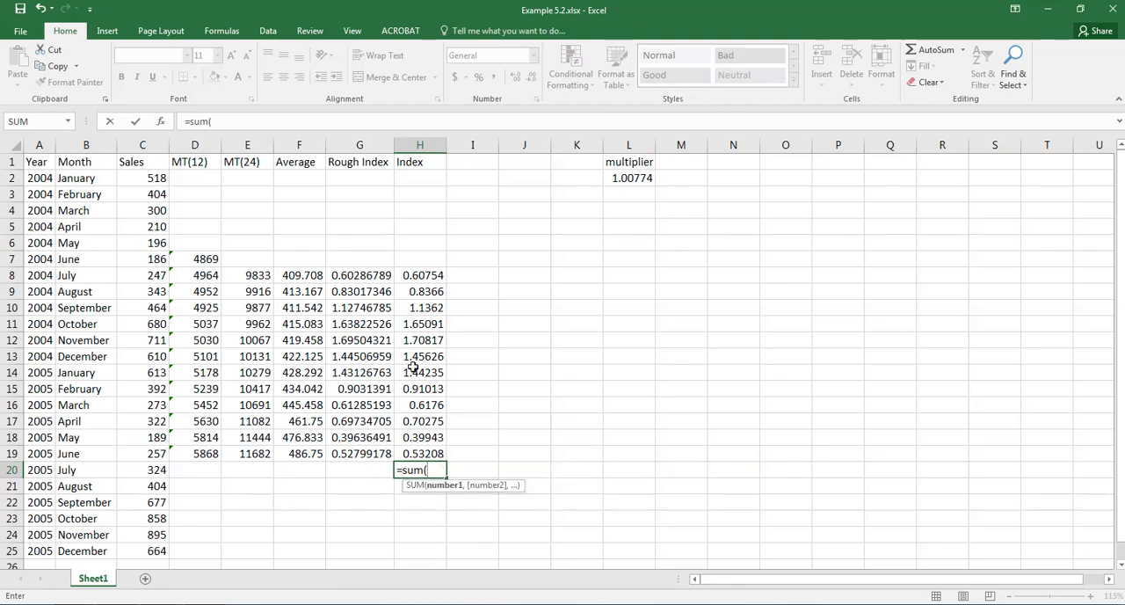
{"action": "left_click_drag", "start_coordinate": [422, 281], "coordinate": [422, 447]}
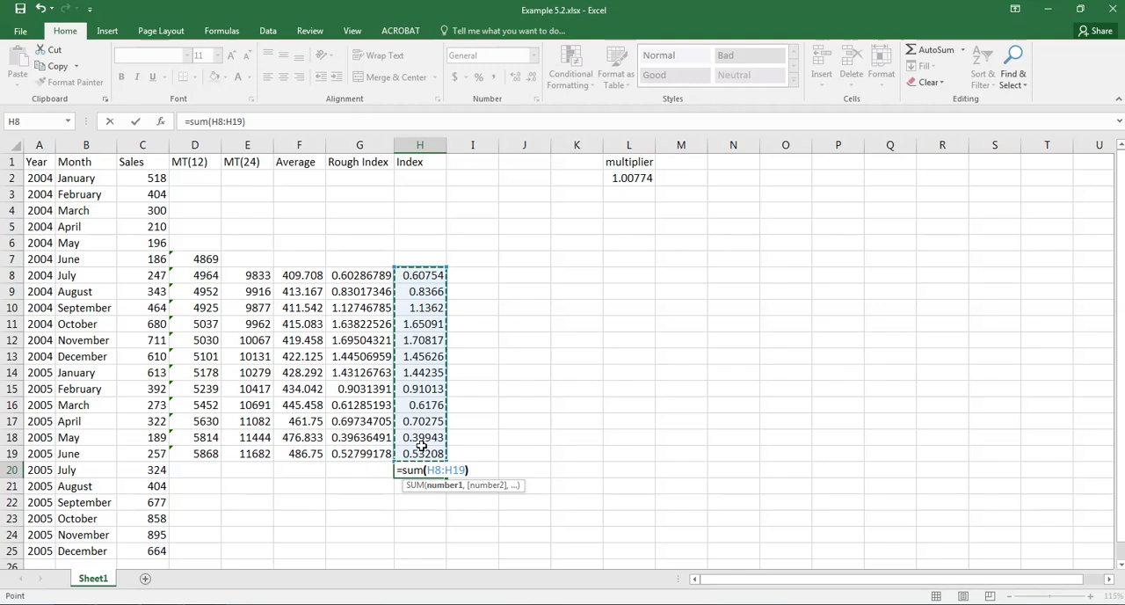
{"action": "key", "text": "Return"}
{"action": "key", "text": "Up"}
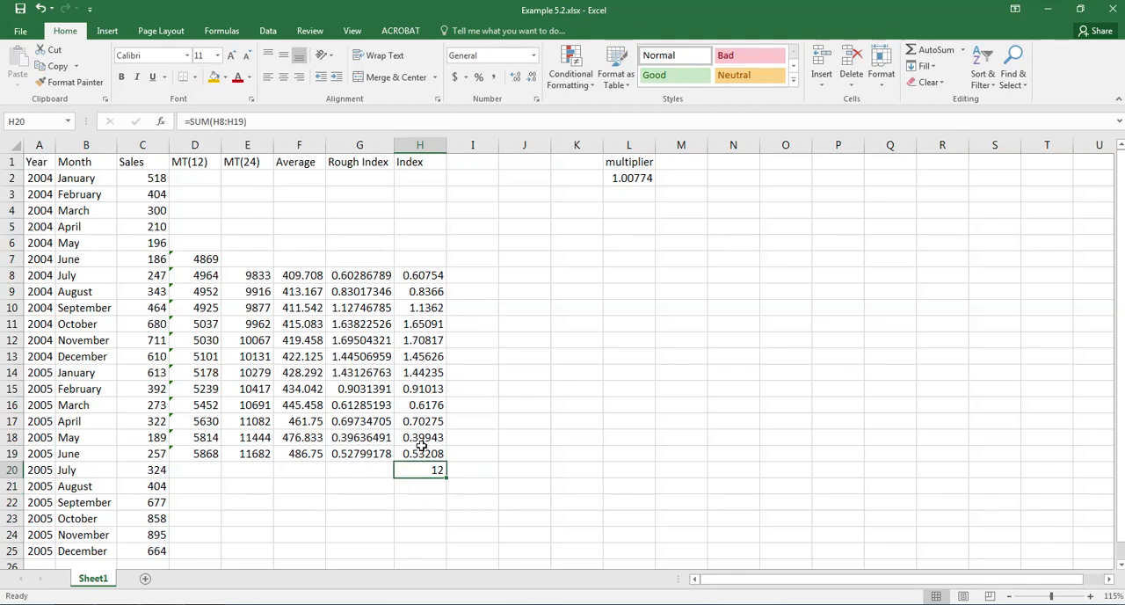